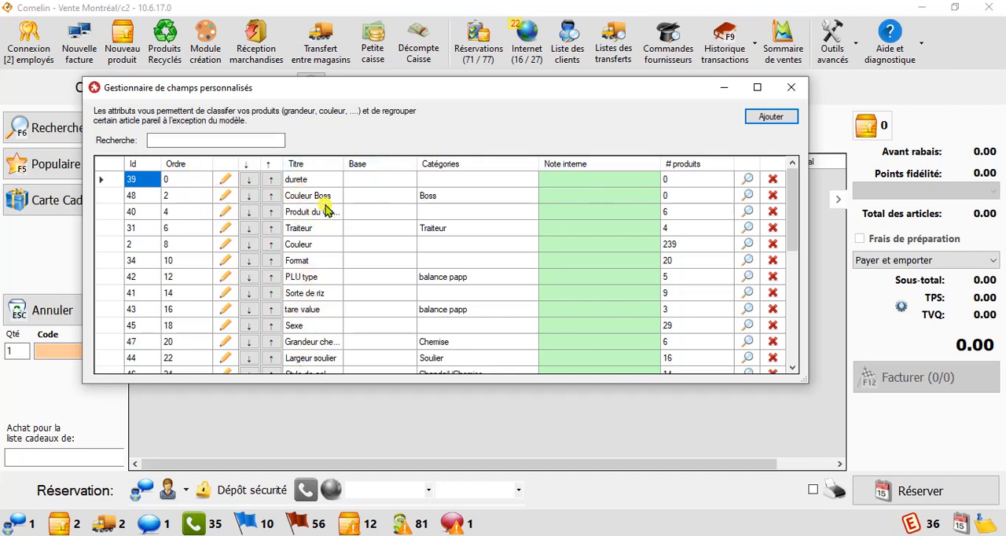
Step: Add a new custom field named Grandeur with manually defined values instead of yes/no only
{"action": "left_click", "coordinate": [773, 128]}
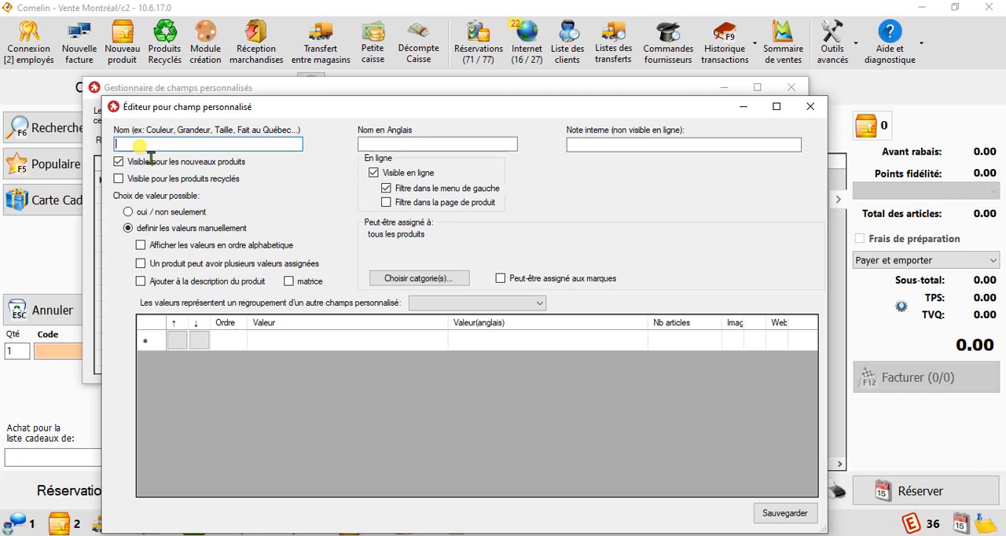
{"action": "type", "text": "Grandeur"}
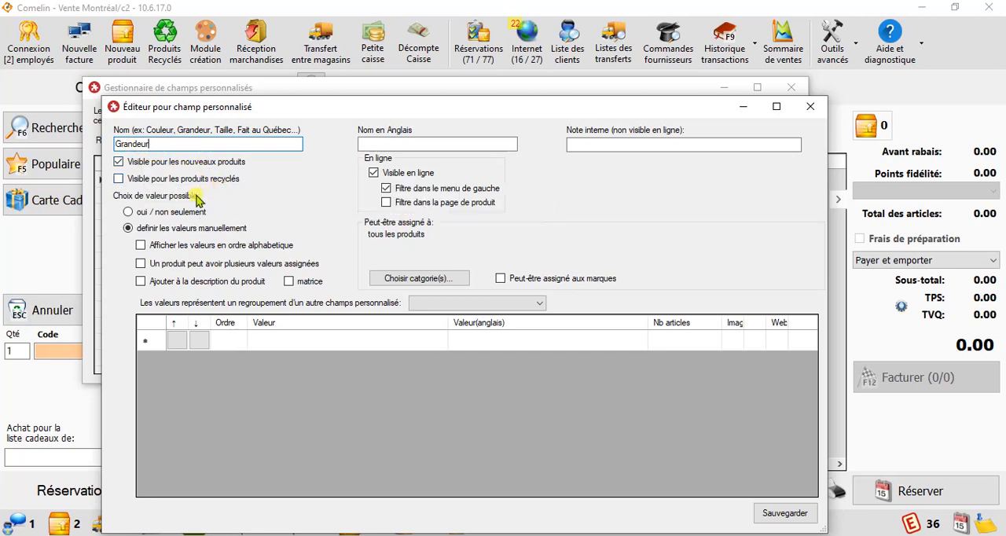
{"action": "left_click", "coordinate": [129, 212]}
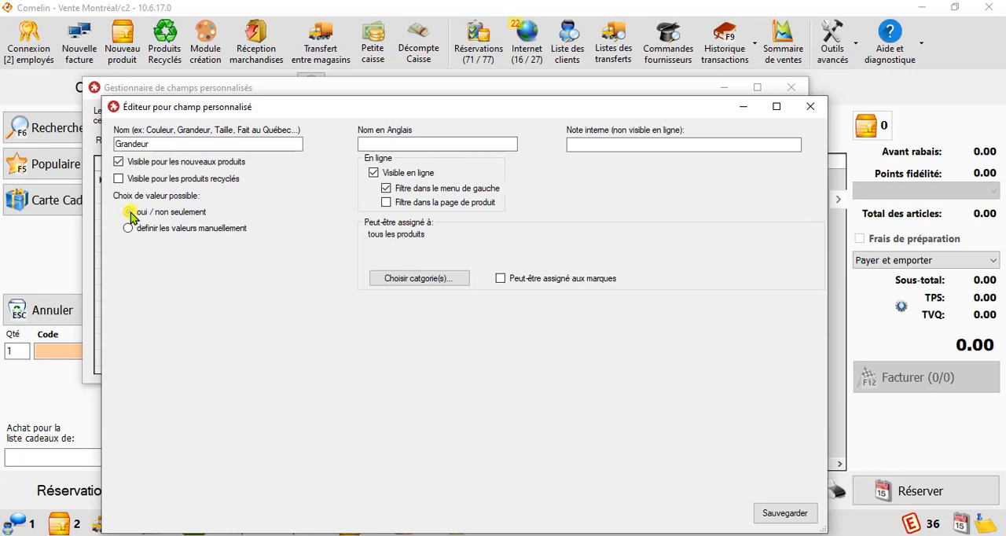
{"action": "left_click", "coordinate": [163, 228]}
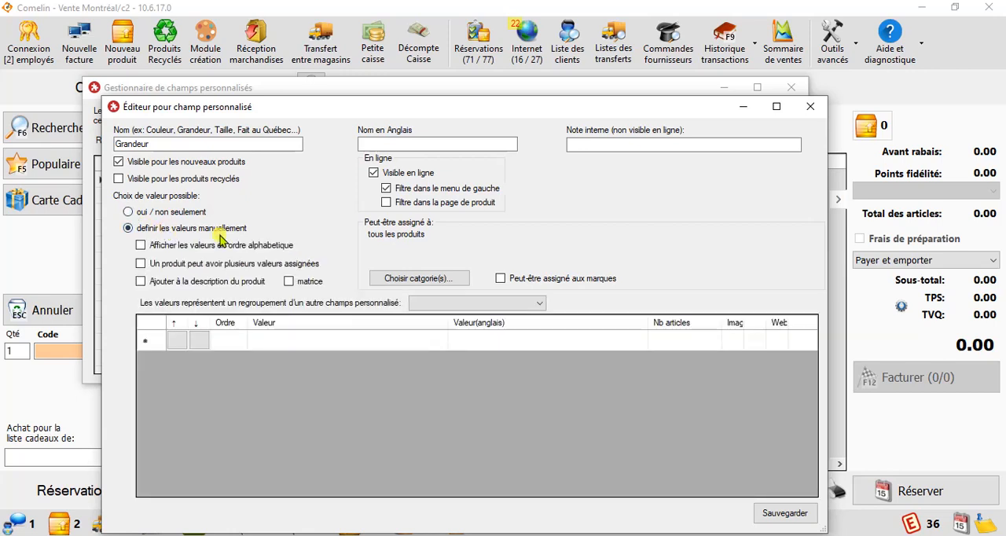
Step: Set the Grandeur field as a matrix attribute added to the product description, with alphabetical ordering of its values turned off
{"action": "left_click", "coordinate": [278, 341]}
{"action": "left_click", "coordinate": [168, 248]}
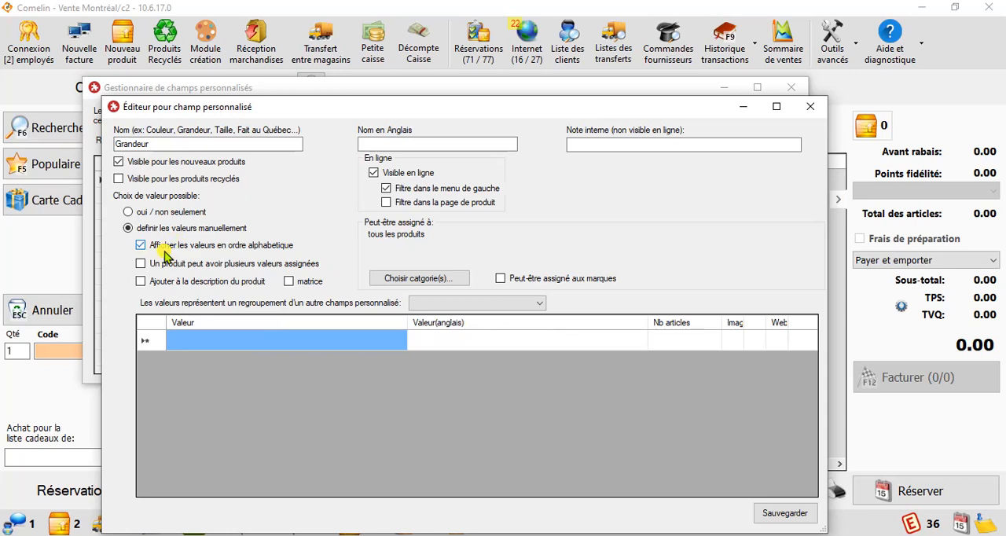
{"action": "left_click", "coordinate": [154, 247]}
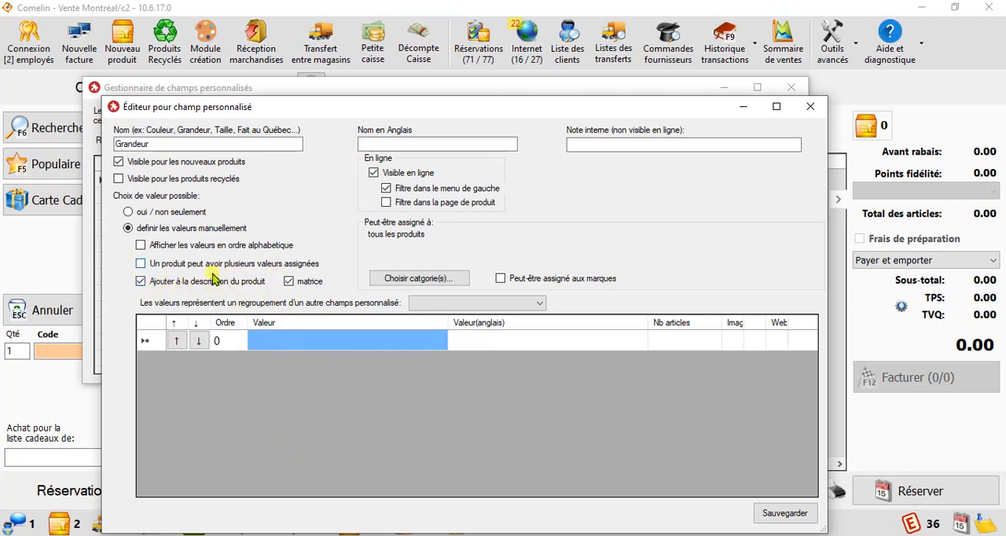
{"action": "left_click", "coordinate": [289, 281]}
{"action": "left_click", "coordinate": [289, 282]}
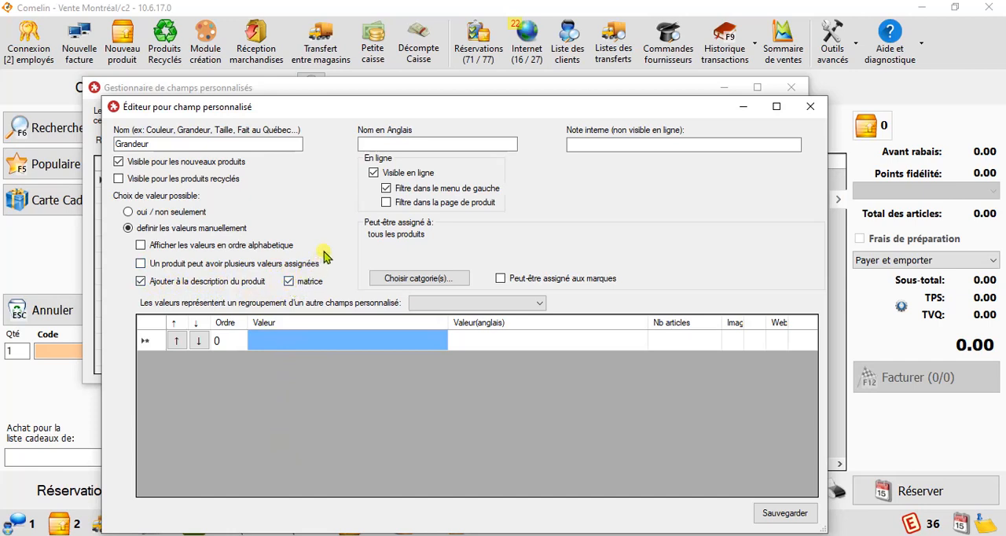
{"action": "left_click", "coordinate": [385, 189]}
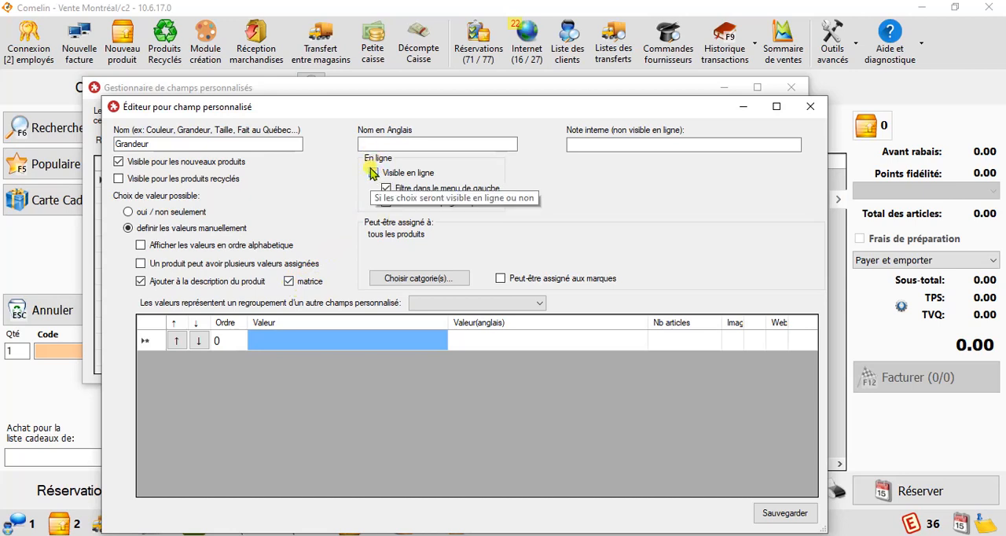
{"action": "left_click", "coordinate": [398, 194]}
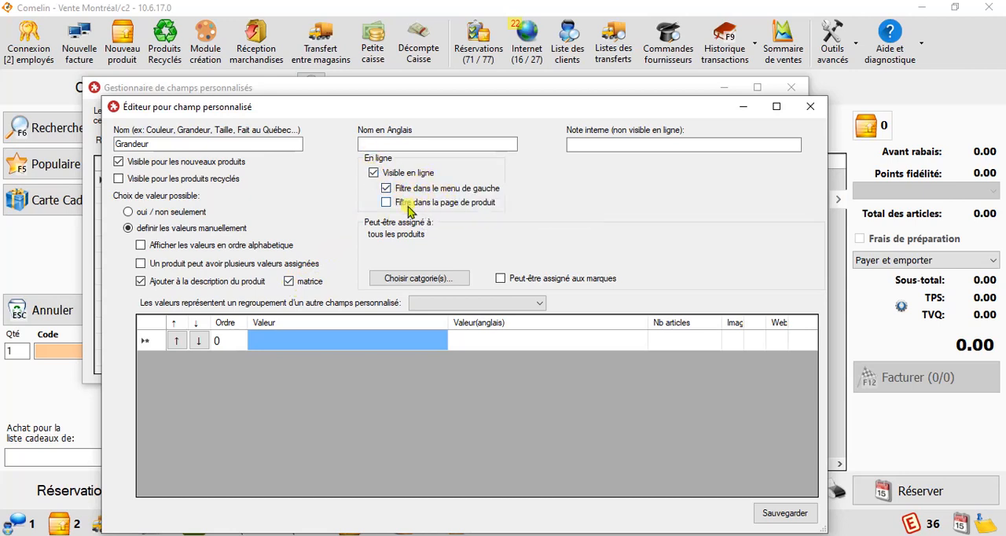
Step: Switch to the online store in Chrome, examine the Couleur and Grandeur filters on the Homme page, and return to the field editor
{"action": "left_click", "coordinate": [135, 535]}
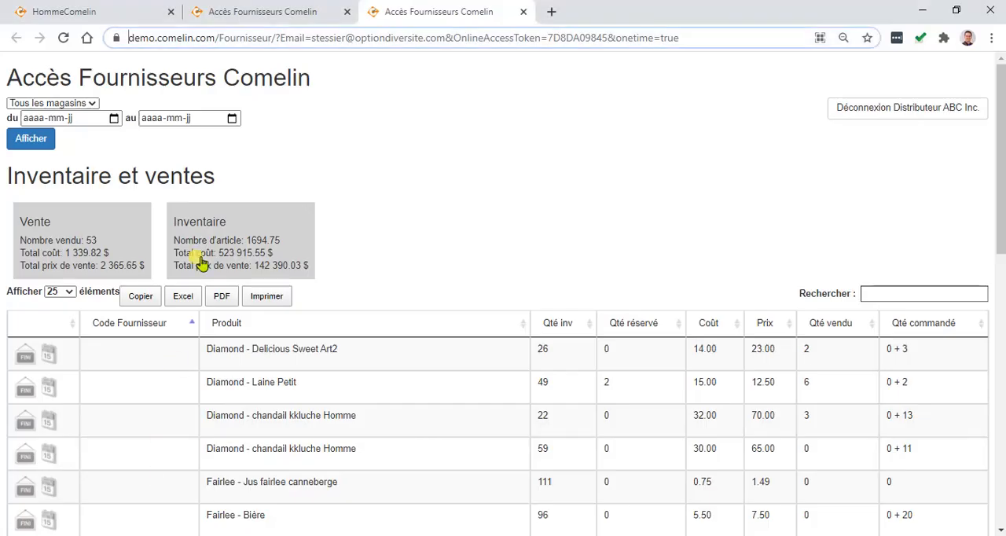
{"action": "left_click", "coordinate": [127, 15]}
{"action": "scroll", "coordinate": [162, 212], "scroll_direction": "down", "scroll_amount": 3}
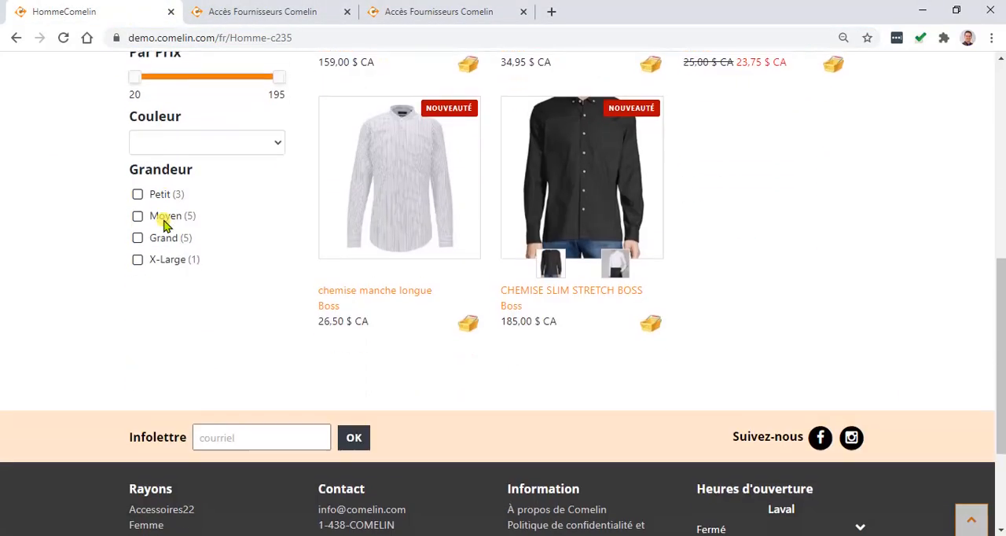
{"action": "scroll", "coordinate": [198, 260], "scroll_direction": "up", "scroll_amount": 3}
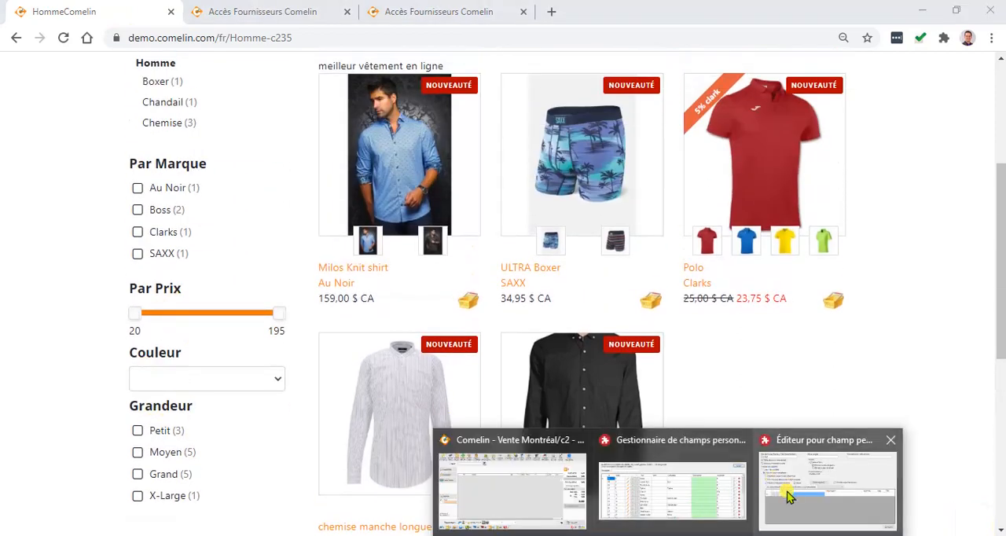
{"action": "left_click", "coordinate": [790, 496]}
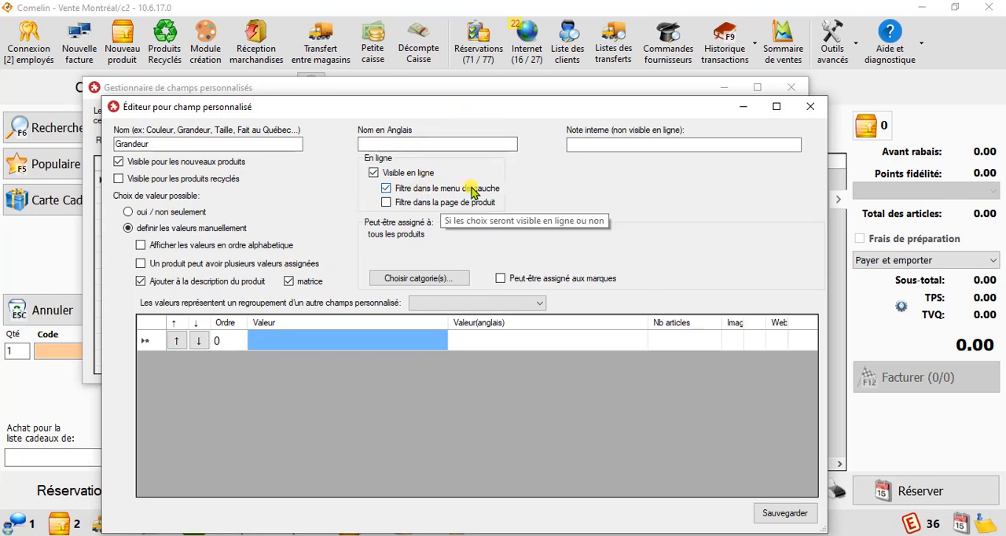
{"action": "mouse_move", "coordinate": [138, 535]}
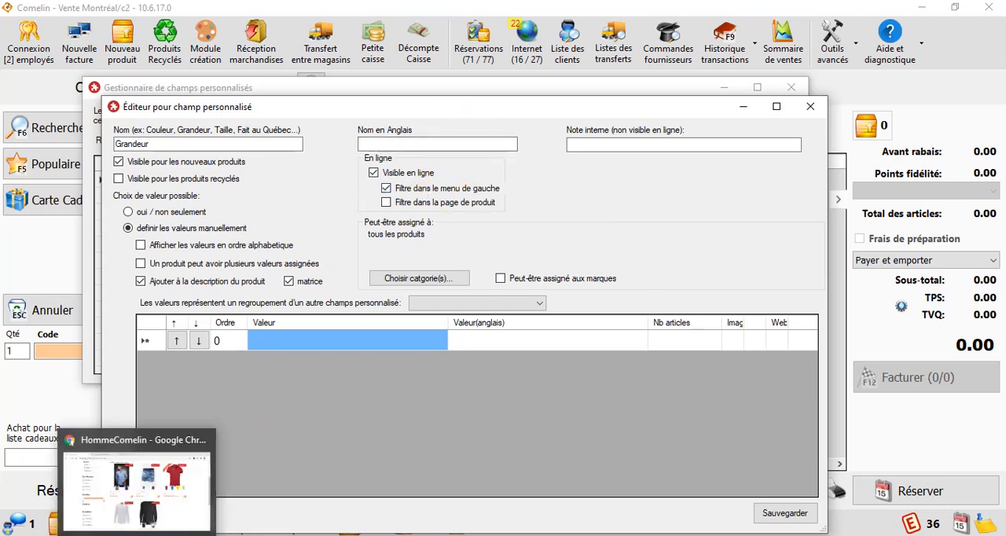
{"action": "left_click", "coordinate": [111, 519]}
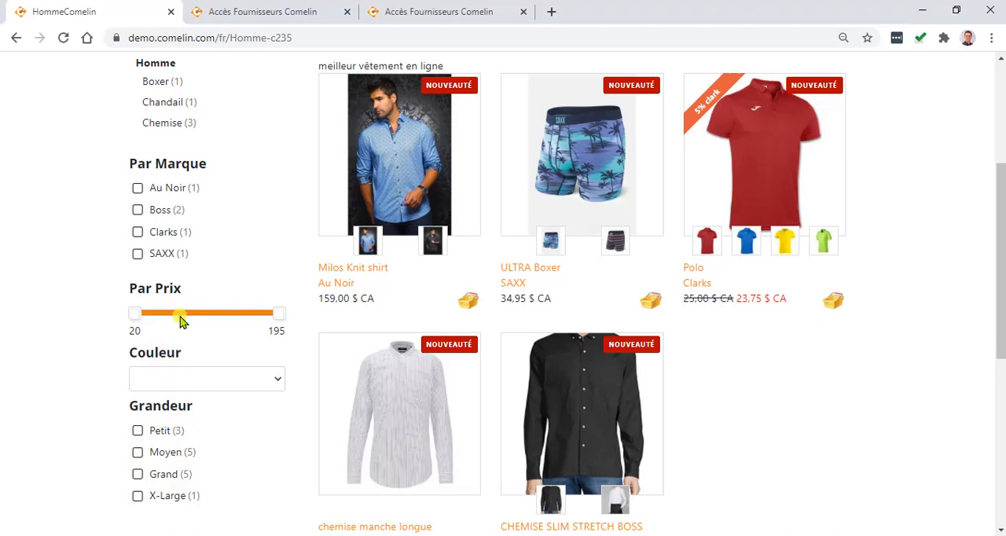
{"action": "left_click", "coordinate": [188, 453]}
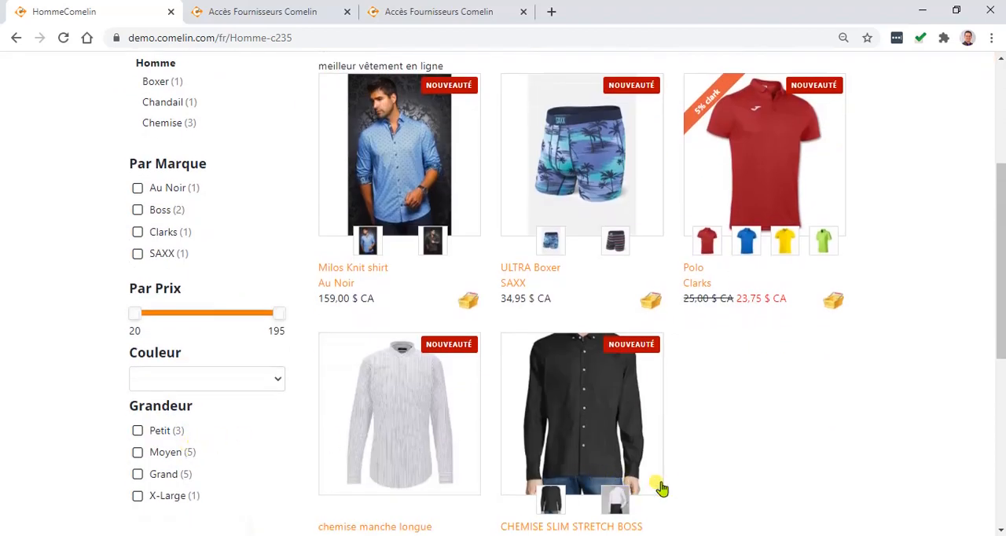
{"action": "mouse_move", "coordinate": [723, 533]}
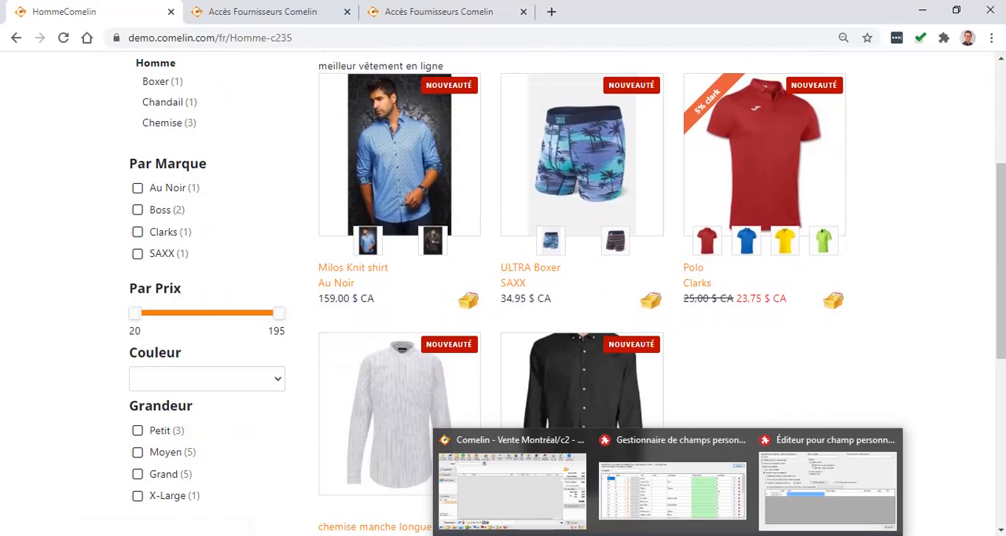
{"action": "left_click", "coordinate": [774, 503]}
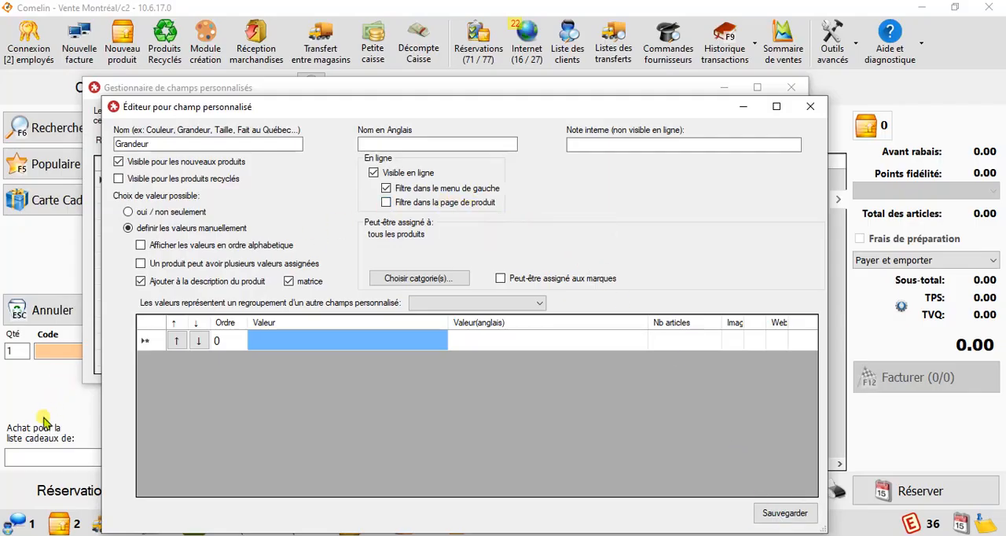
Step: Switch to the online store in Chrome and open the Clarks Polo product page at its colour and size choices
{"action": "mouse_move", "coordinate": [134, 527]}
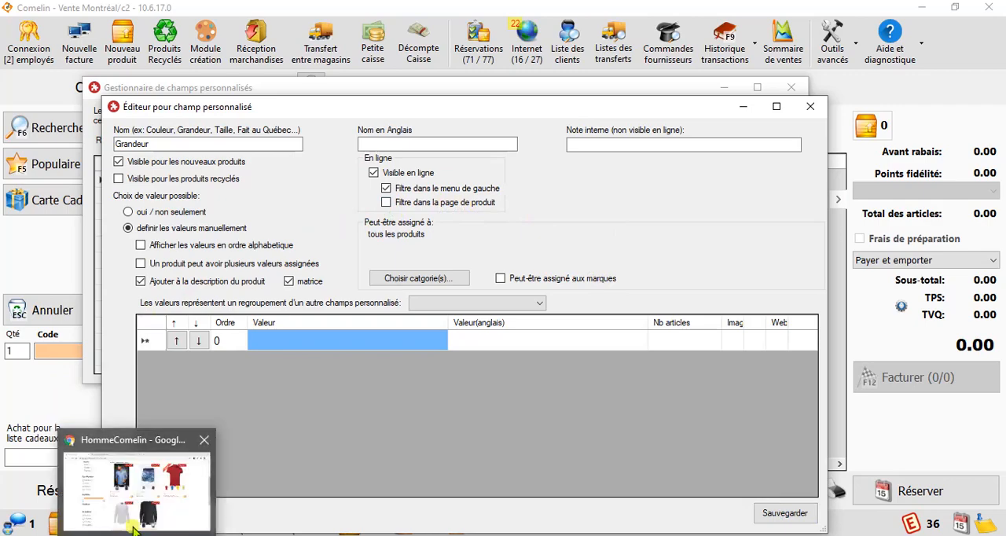
{"action": "left_click", "coordinate": [101, 478]}
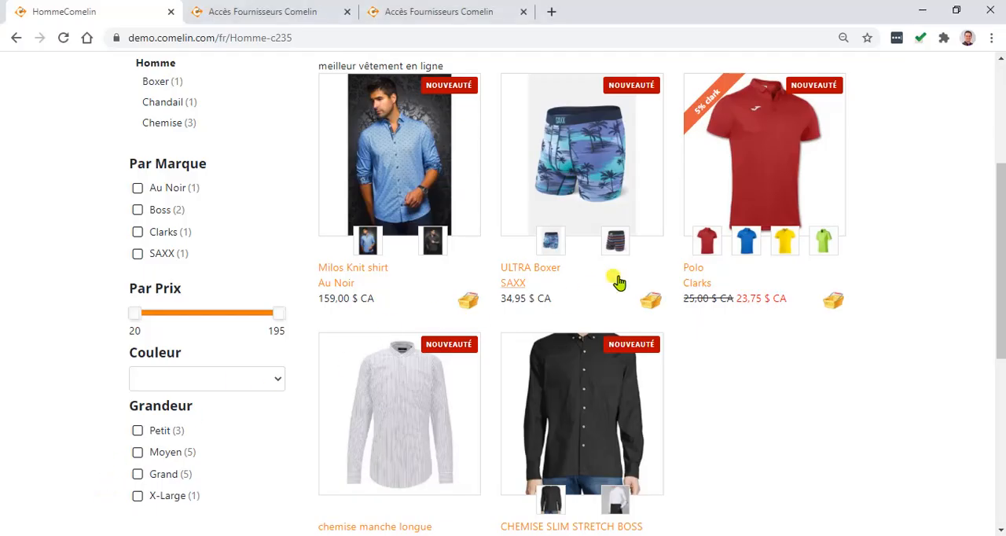
{"action": "left_click", "coordinate": [761, 177]}
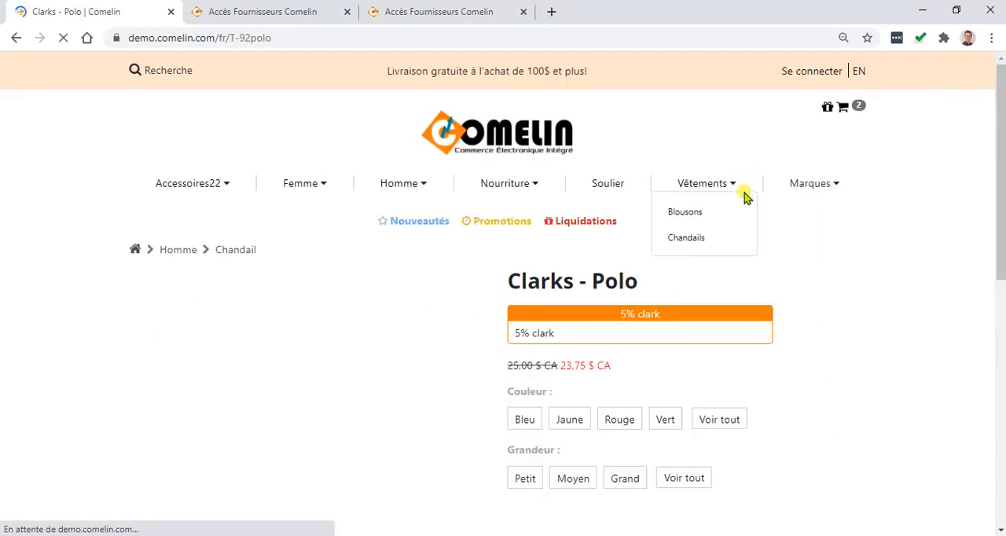
{"action": "scroll", "coordinate": [471, 334], "scroll_direction": "down", "scroll_amount": 2}
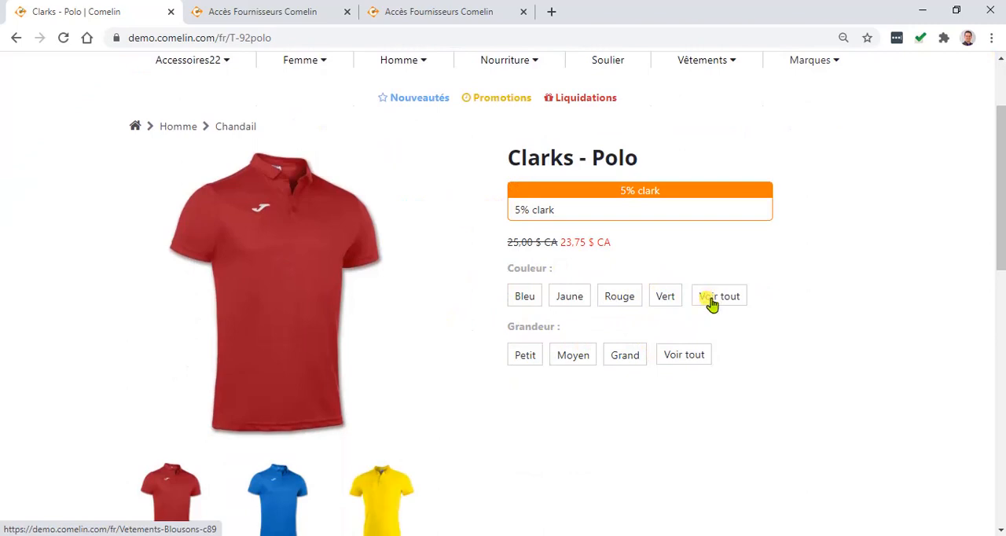
{"action": "scroll", "coordinate": [579, 317], "scroll_direction": "down", "scroll_amount": 2}
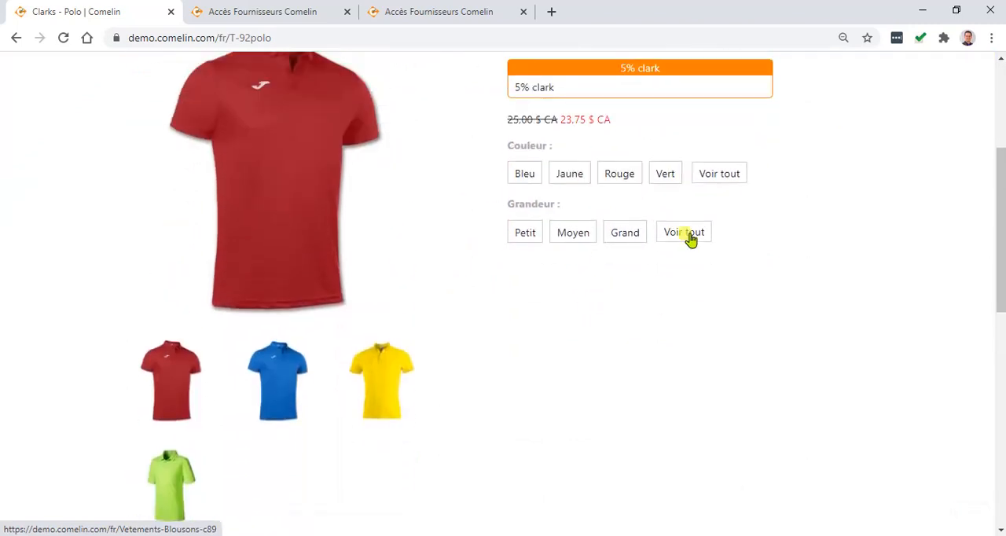
Step: Show the polo's variants in all colours and sizes, narrow them to size Moyen, and return to the custom field editor
{"action": "left_click", "coordinate": [725, 180]}
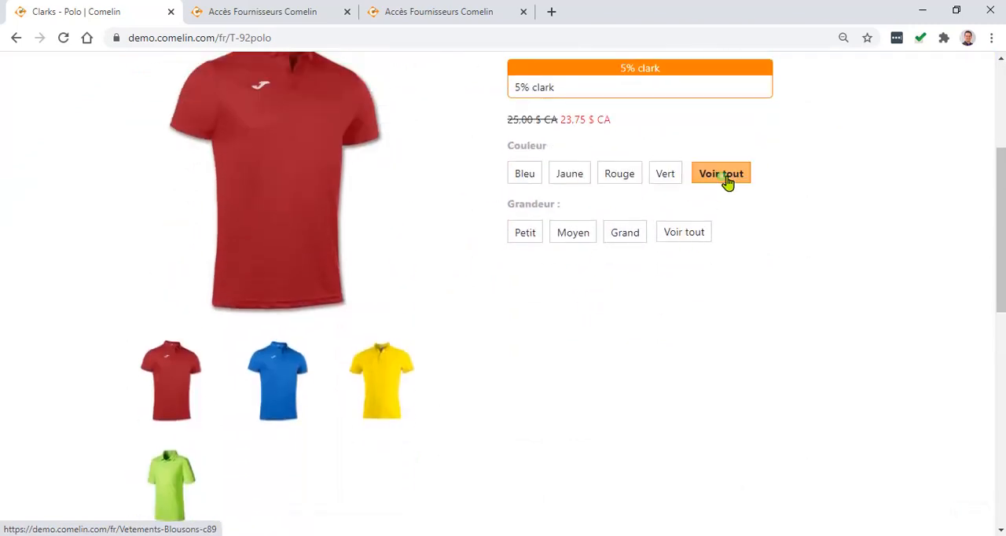
{"action": "left_click", "coordinate": [686, 233]}
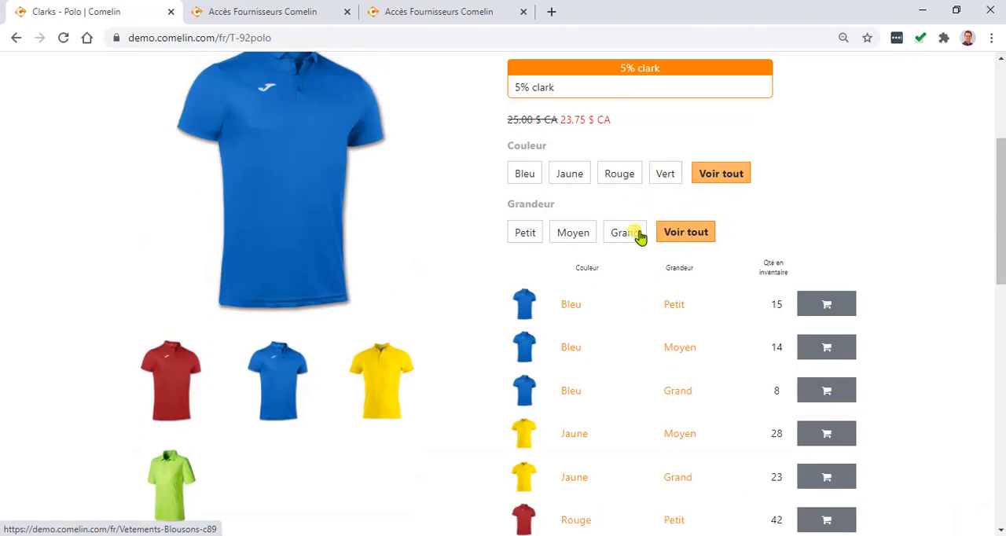
{"action": "left_click", "coordinate": [574, 236]}
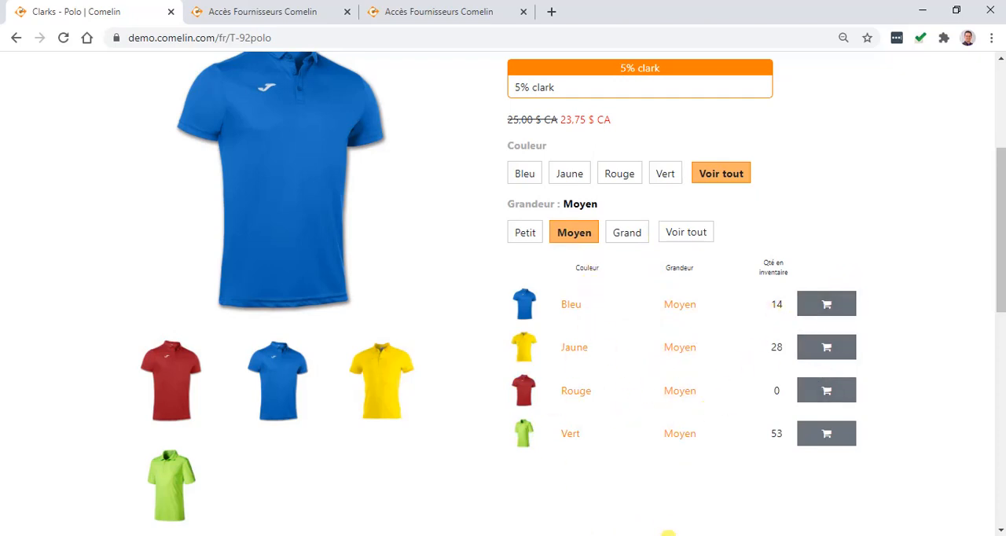
{"action": "mouse_move", "coordinate": [668, 535]}
{"action": "left_click", "coordinate": [772, 516]}
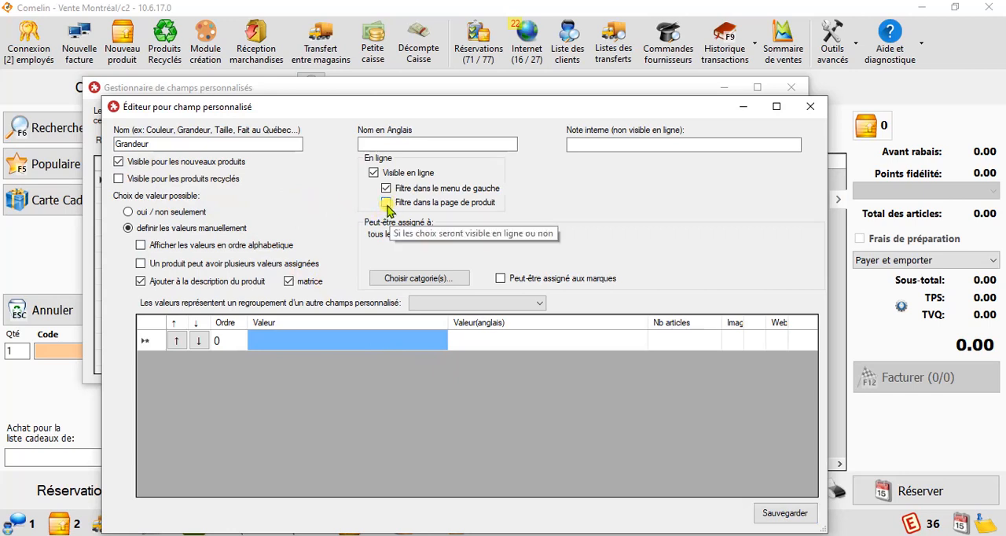
Step: Enter Petit as the first value of the Grandeur field
{"action": "left_click", "coordinate": [281, 342]}
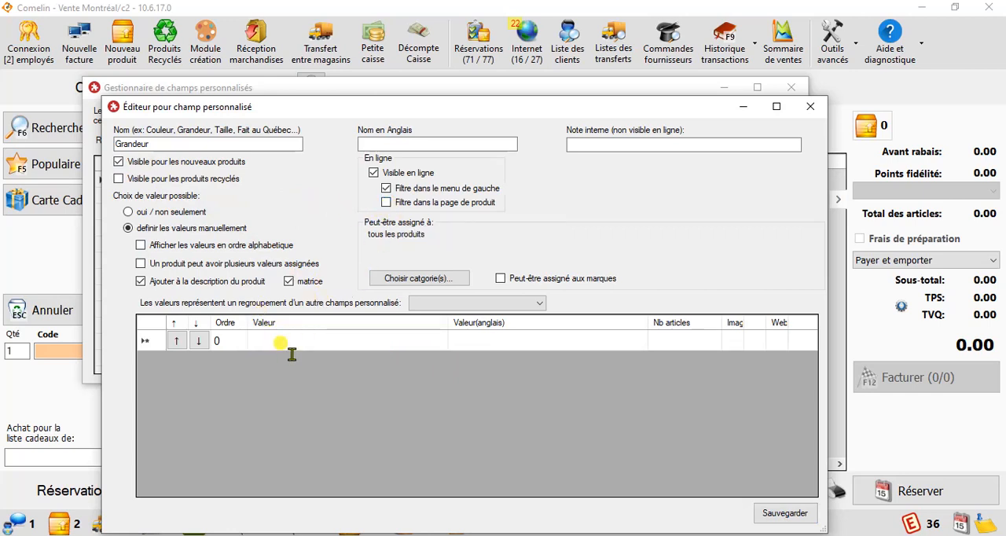
{"action": "type", "text": "Bl"}
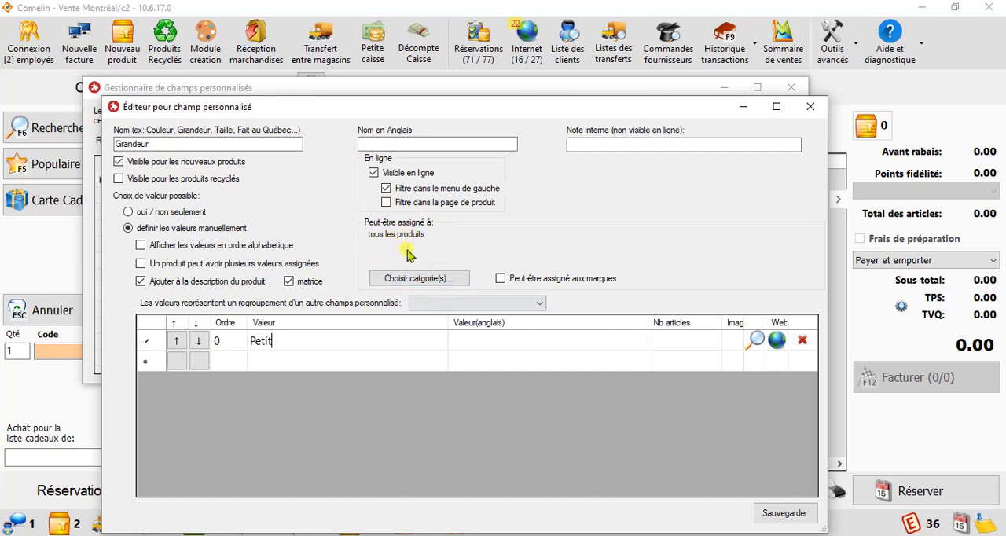
Step: Examine the categories the field can be assigned to, including the Aquariophilie subcategory, and close the selection without assigning any
{"action": "left_click", "coordinate": [433, 279]}
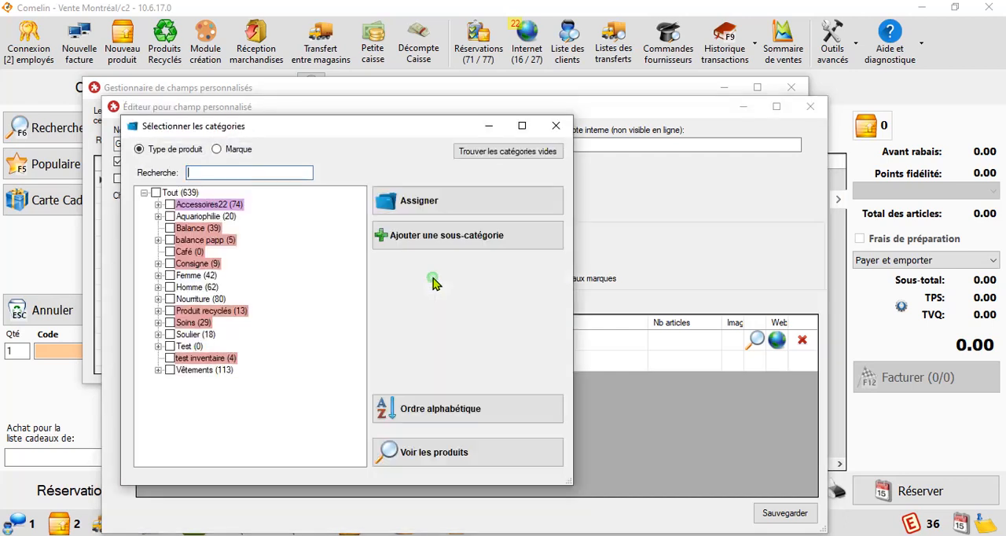
{"action": "left_click", "coordinate": [196, 216]}
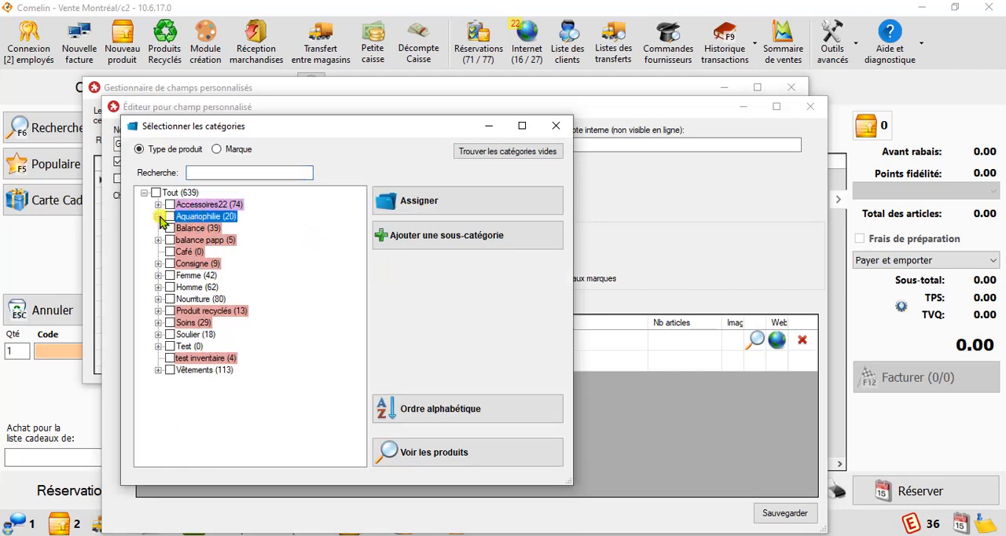
{"action": "left_click", "coordinate": [158, 216]}
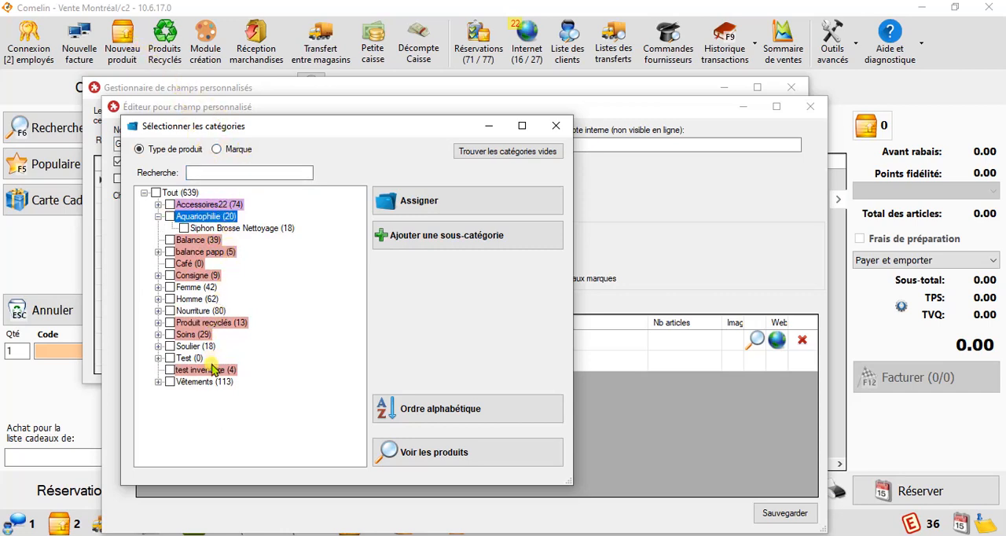
{"action": "left_click", "coordinate": [556, 127]}
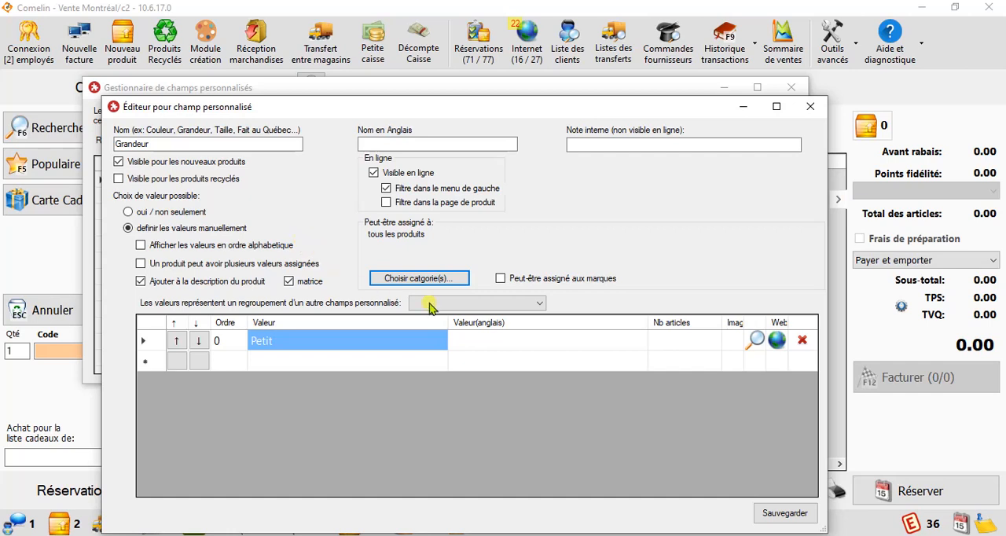
Step: Make the Grandeur values a grouping of the Couleur field and open the colours associated with Petit
{"action": "left_click", "coordinate": [541, 307]}
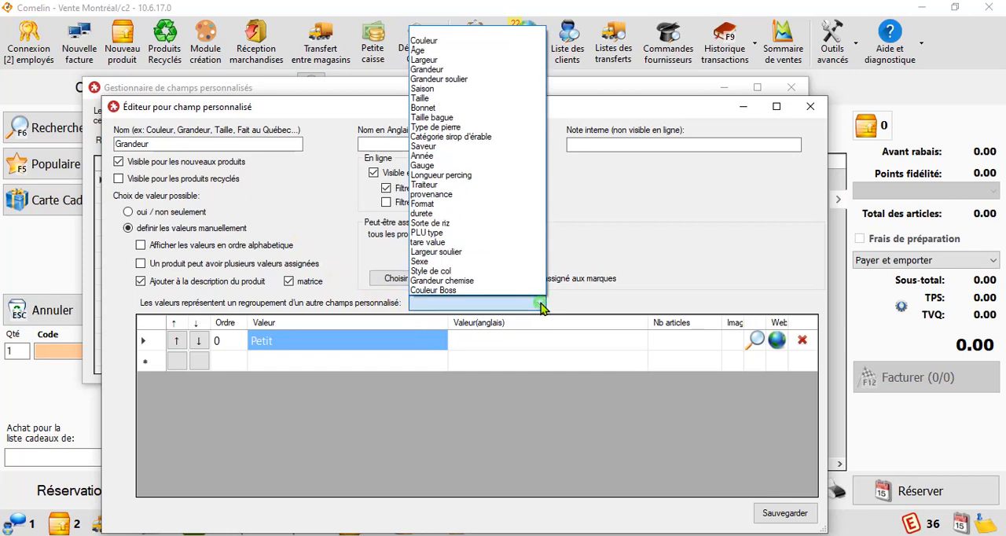
{"action": "left_click", "coordinate": [434, 41]}
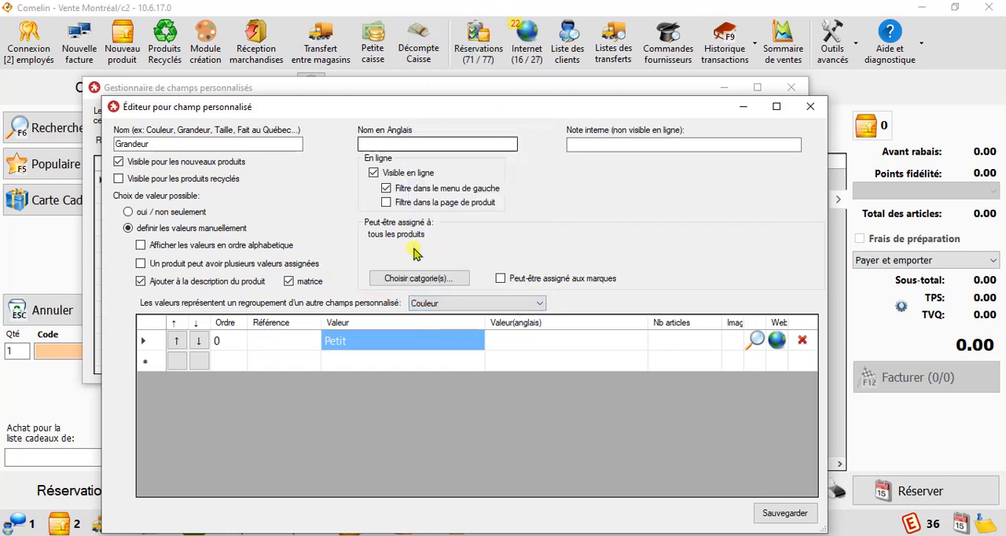
{"action": "left_click", "coordinate": [286, 341]}
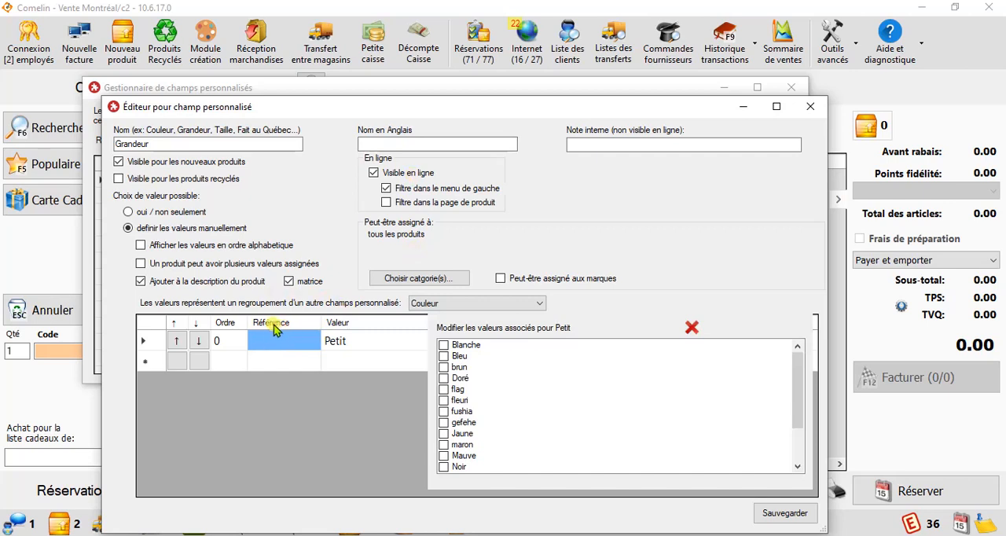
Step: Rename the Petit value as Ciel étoilé and associate it with the colour Noir
{"action": "left_click", "coordinate": [356, 349]}
{"action": "left_click", "coordinate": [364, 344]}
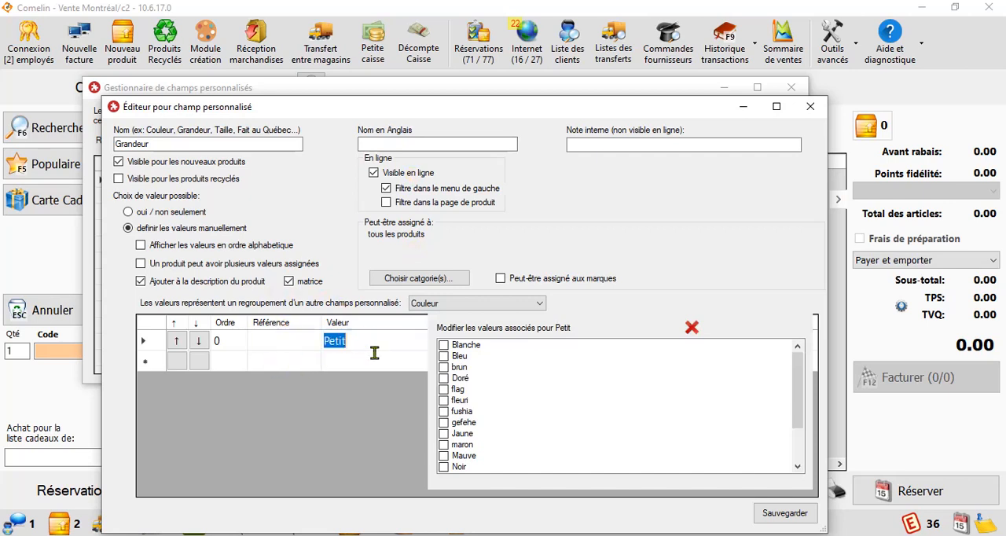
{"action": "type", "text": "Ciel étoilé"}
{"action": "left_click", "coordinate": [289, 341]}
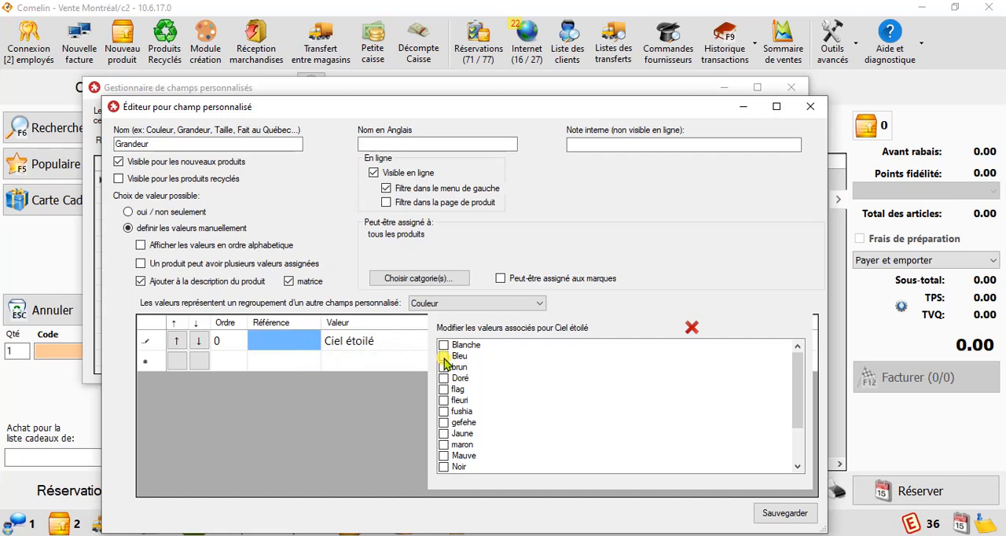
{"action": "left_click", "coordinate": [444, 467]}
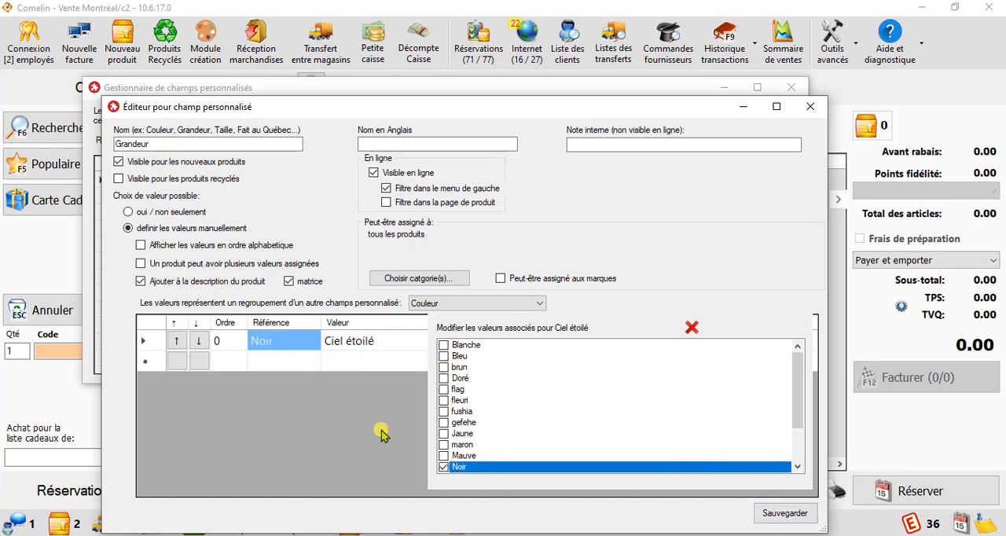
{"action": "left_click", "coordinate": [691, 328]}
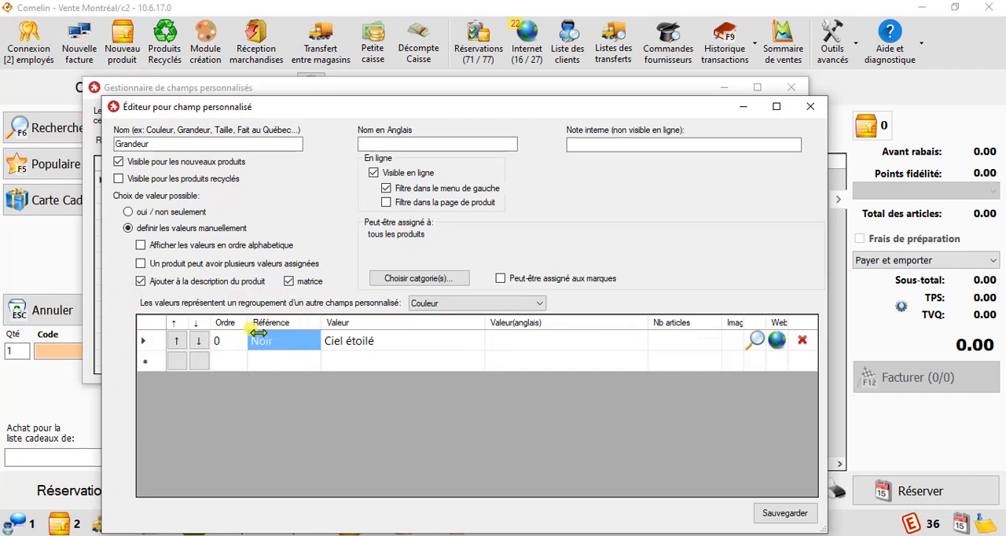
Step: Review the colours associated with the Ciel étoilé value and close the list without changing it
{"action": "left_click", "coordinate": [359, 342]}
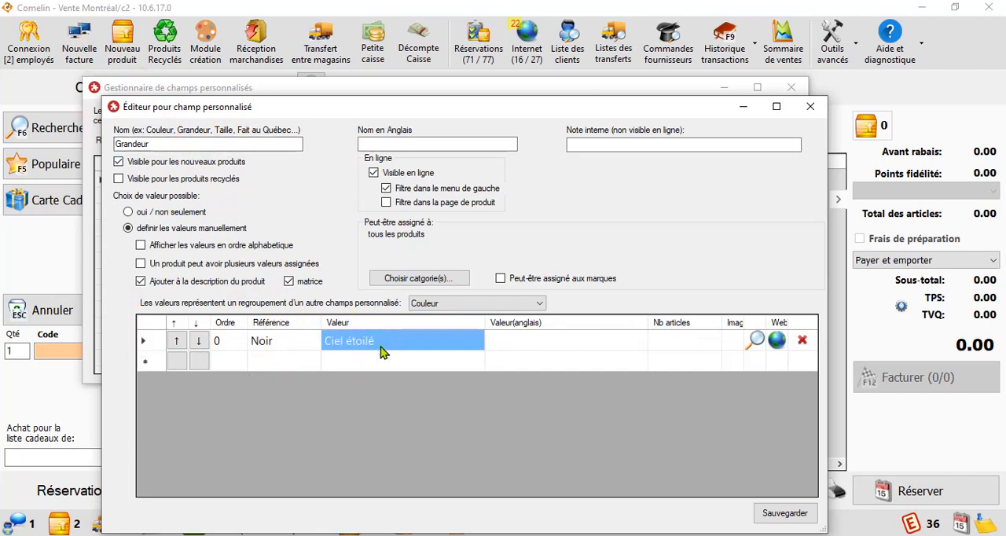
{"action": "left_click", "coordinate": [283, 350]}
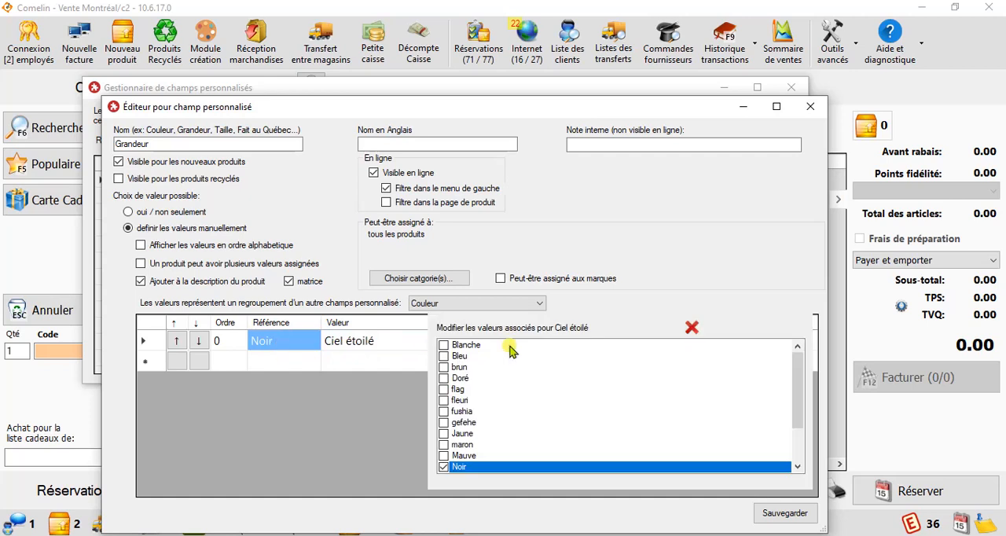
{"action": "left_click", "coordinate": [692, 329]}
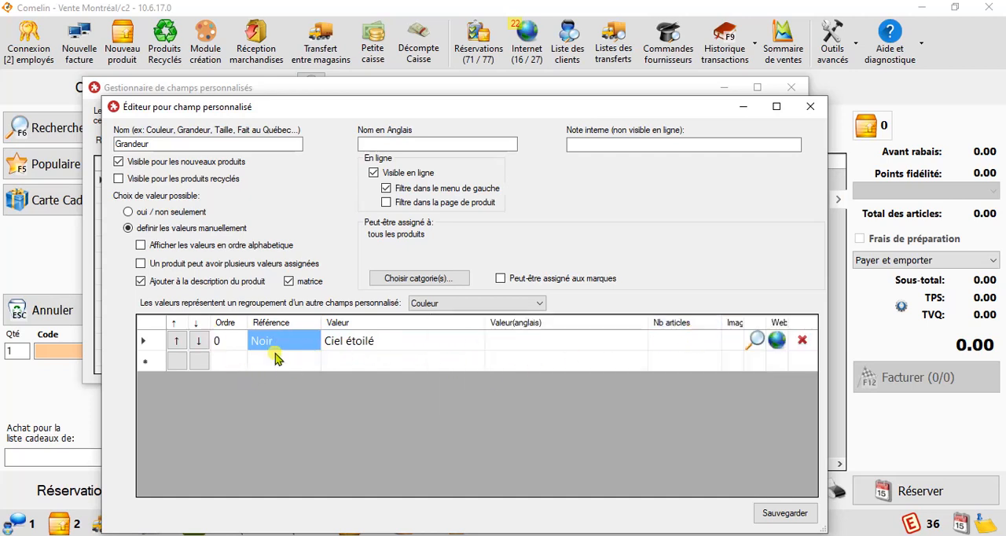
Step: Add Terre as the second value of the field
{"action": "left_click", "coordinate": [353, 364]}
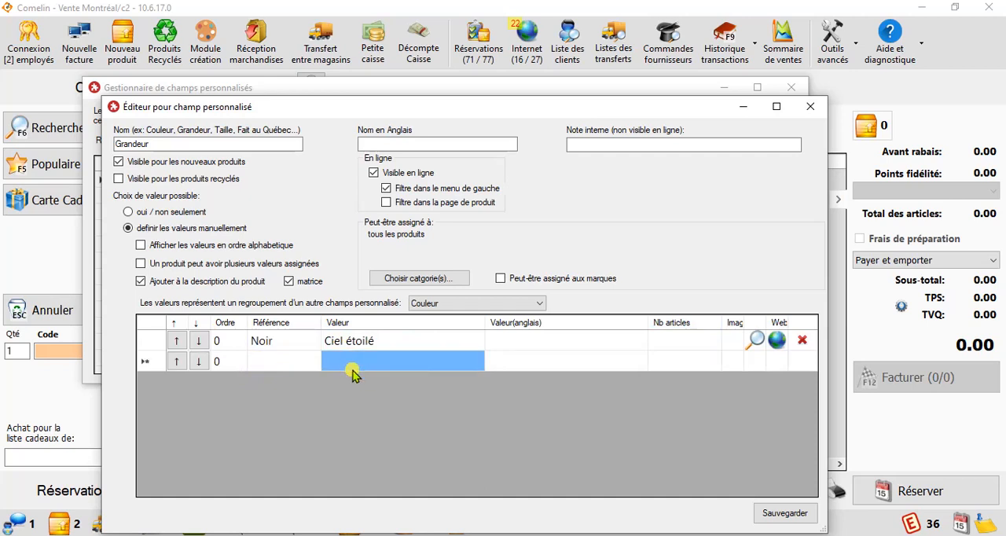
{"action": "type", "text": "p"}
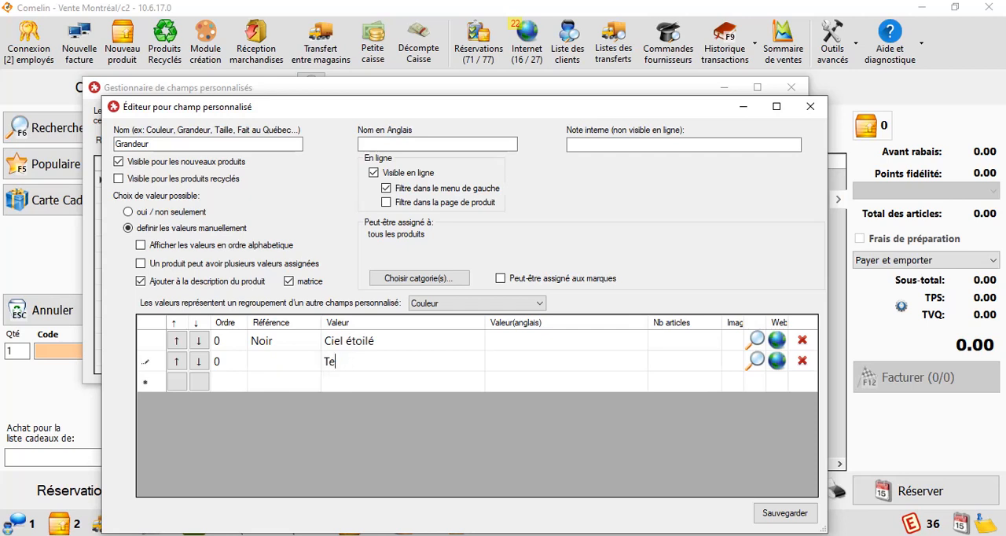
{"action": "left_click", "coordinate": [365, 377]}
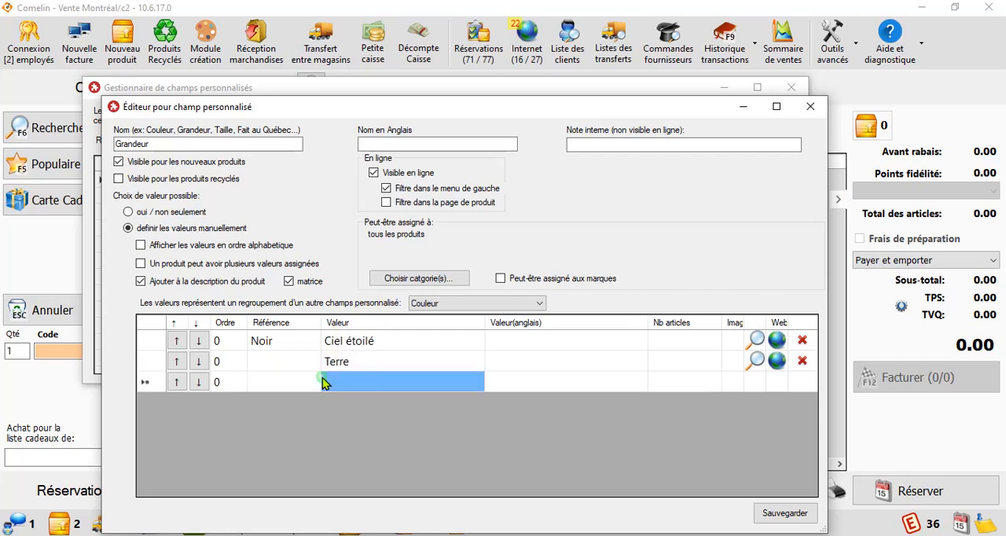
Step: Set the order of the Terre value to 10 and remove the empty value row
{"action": "left_click", "coordinate": [173, 362]}
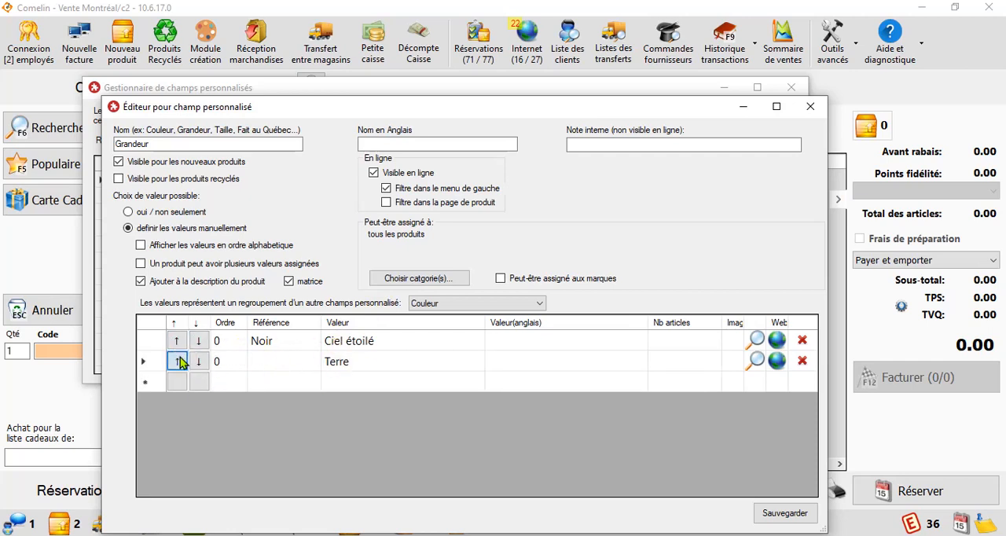
{"action": "left_click", "coordinate": [226, 363]}
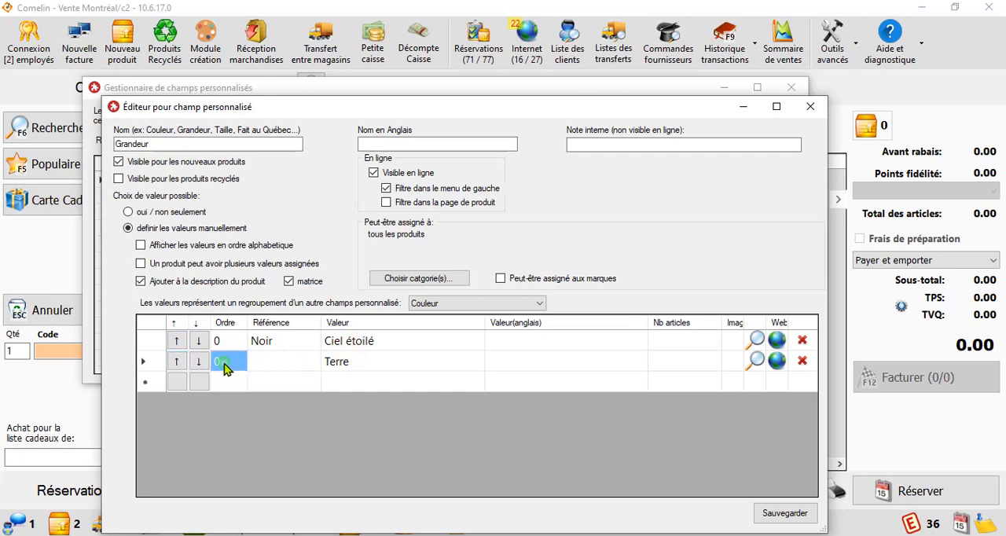
{"action": "key", "text": "Down"}
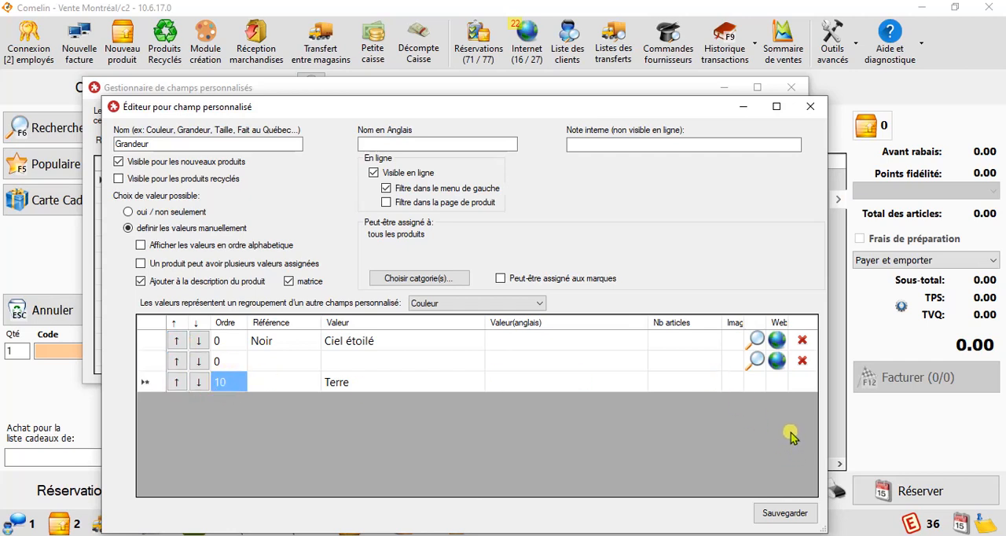
{"action": "left_click", "coordinate": [803, 361]}
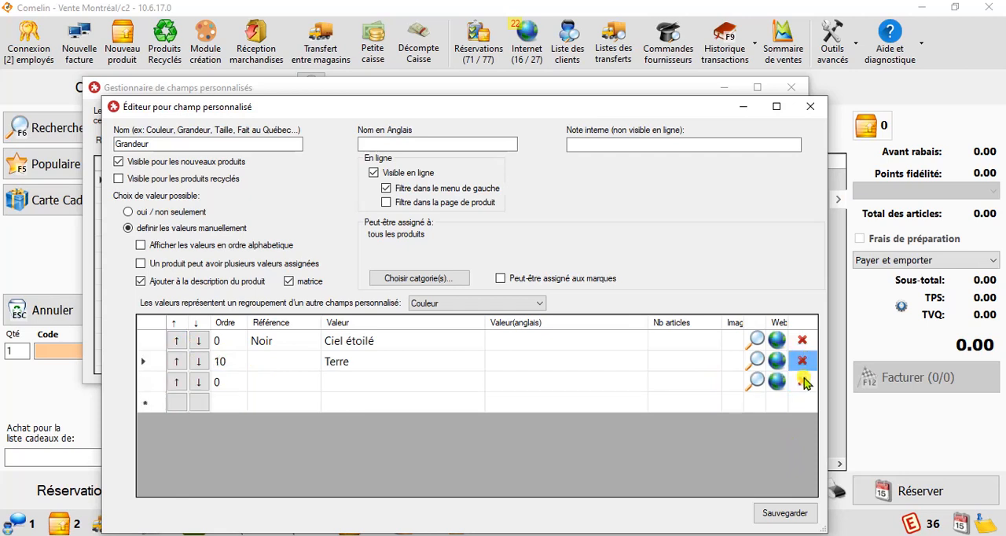
{"action": "left_click", "coordinate": [803, 382]}
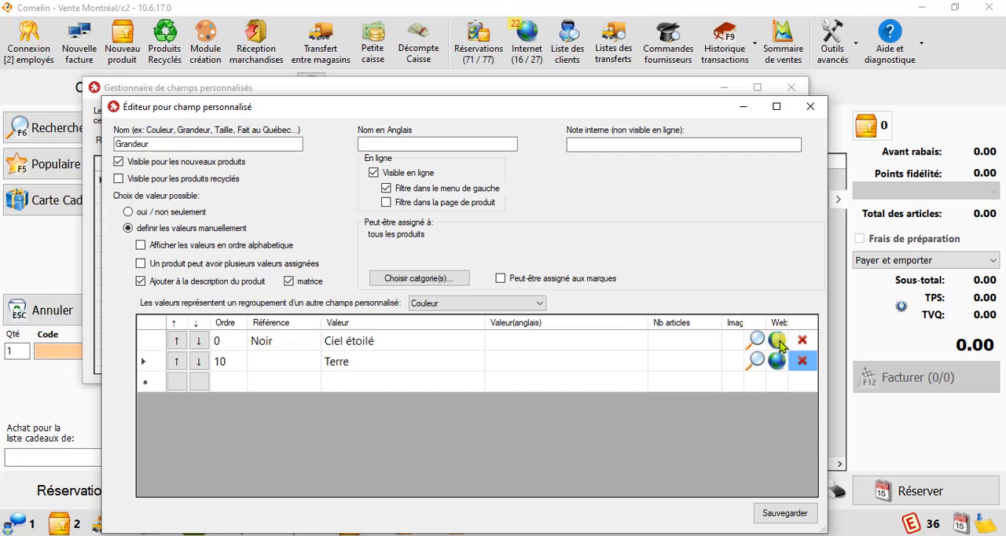
Step: Change the first value's text to Ciel étoilés and save the custom field
{"action": "left_click", "coordinate": [563, 340]}
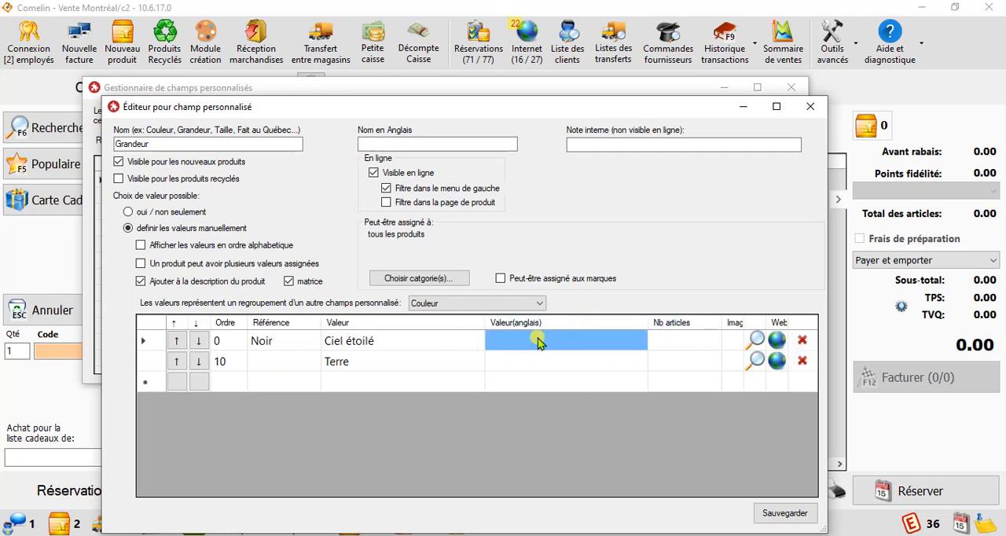
{"action": "left_click", "coordinate": [677, 340]}
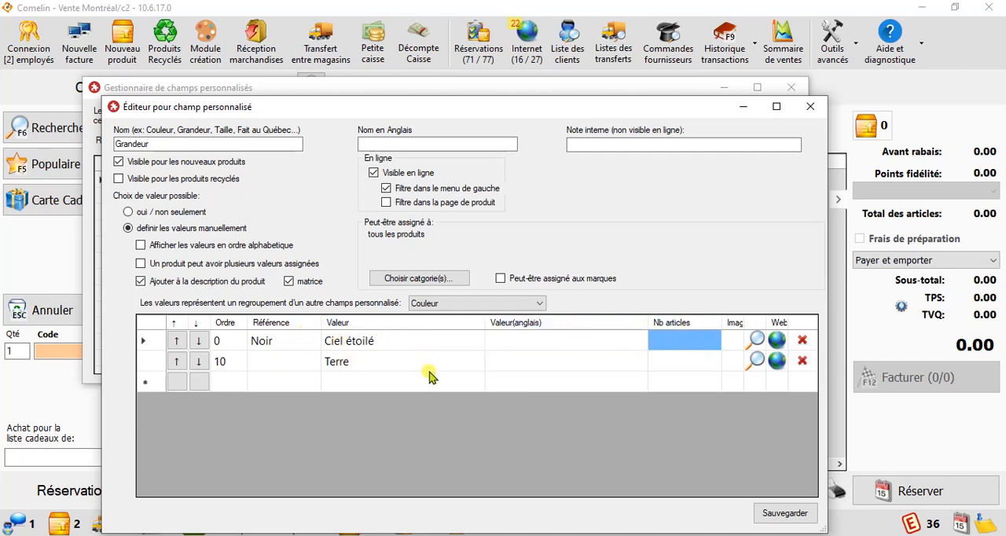
{"action": "left_click", "coordinate": [376, 345]}
{"action": "left_click", "coordinate": [381, 346]}
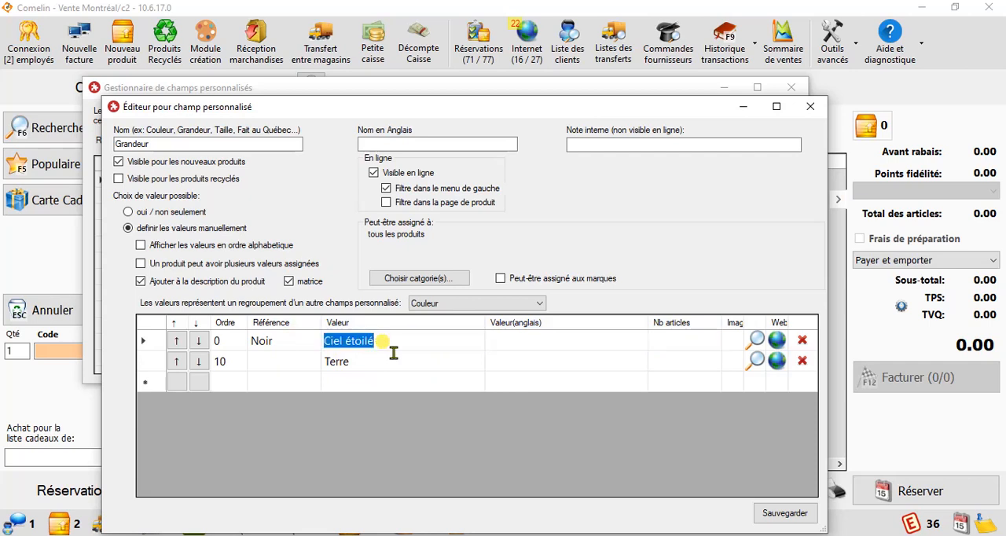
{"action": "left_click", "coordinate": [383, 345]}
{"action": "type", "text": "s"}
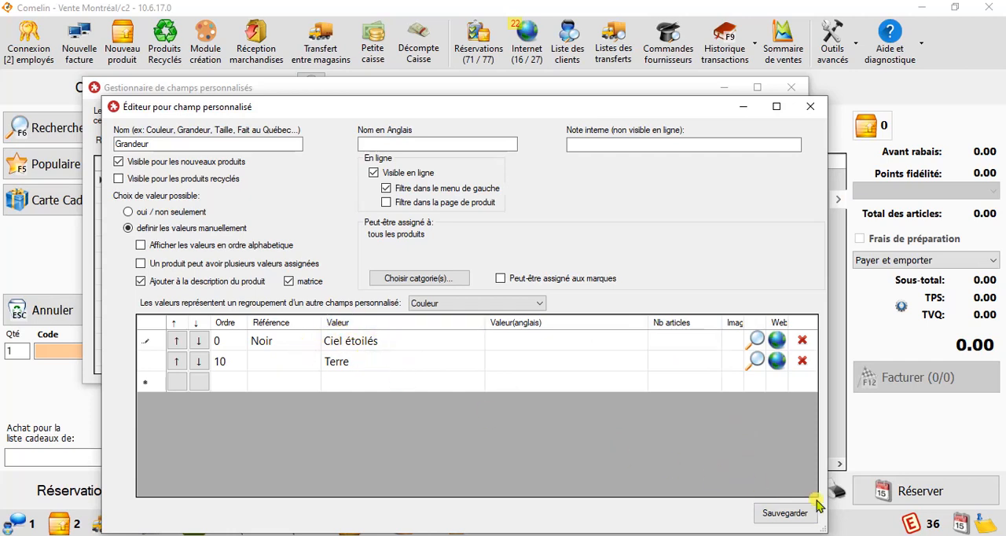
{"action": "left_click", "coordinate": [804, 520]}
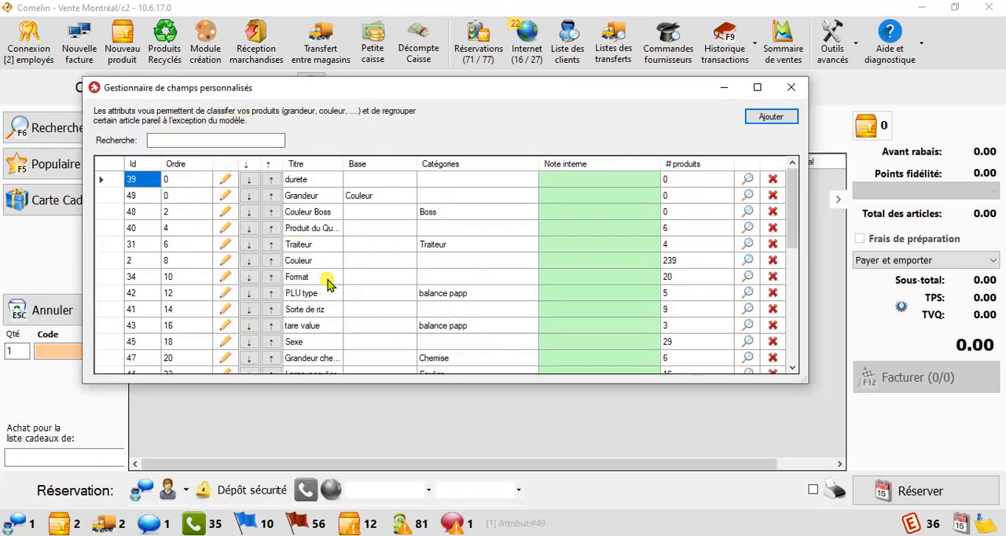
Step: View the product search list and return to the custom field manager
{"action": "left_click", "coordinate": [325, 181]}
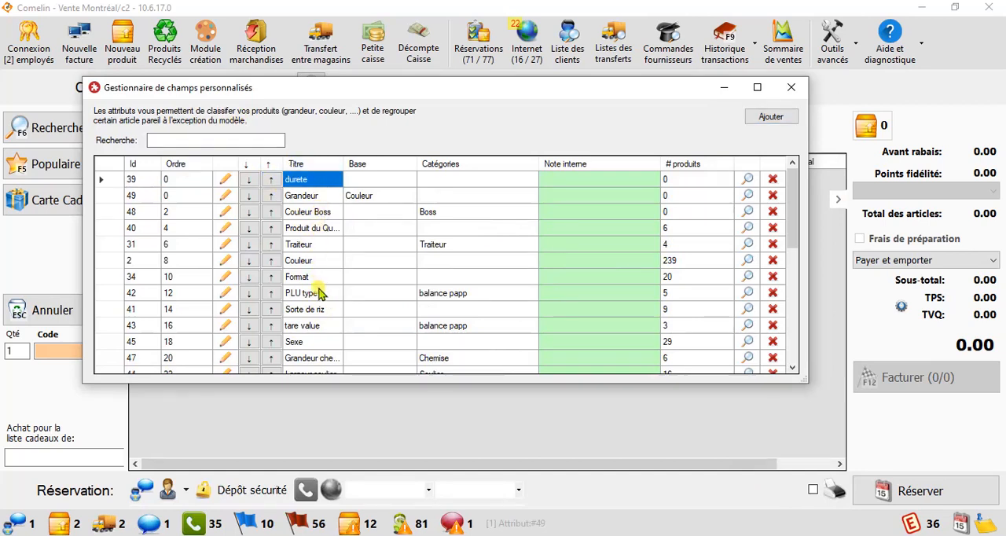
{"action": "left_click", "coordinate": [803, 87]}
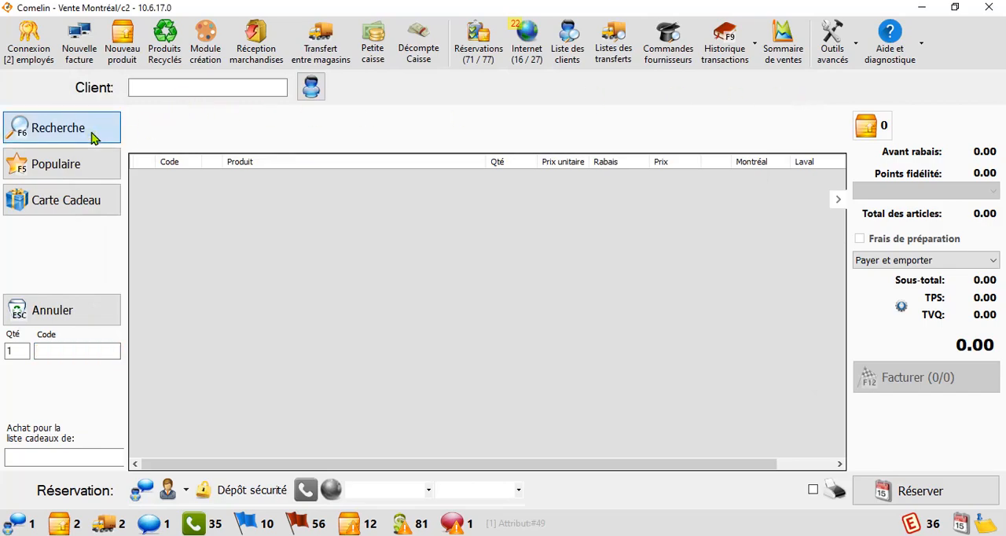
{"action": "left_click", "coordinate": [91, 138]}
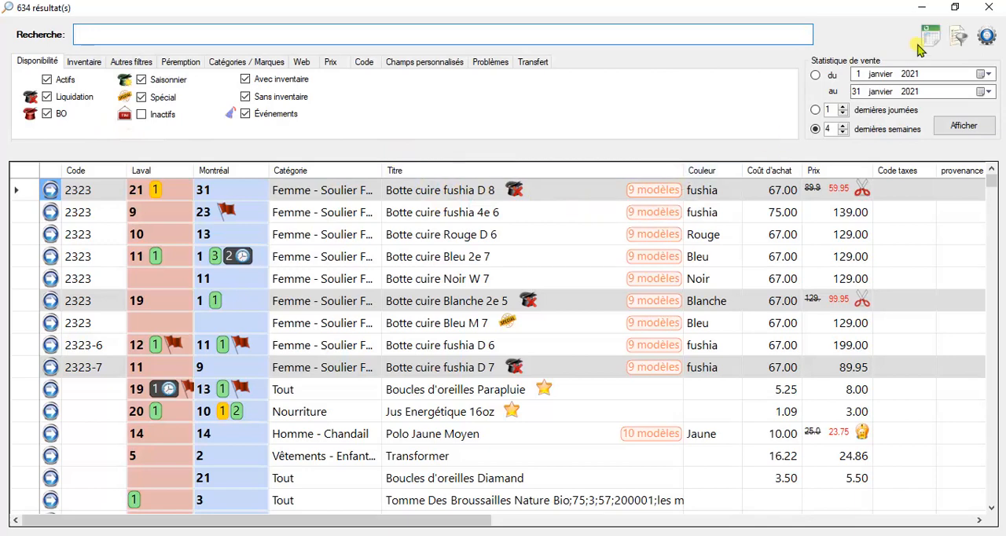
{"action": "left_click", "coordinate": [980, 14]}
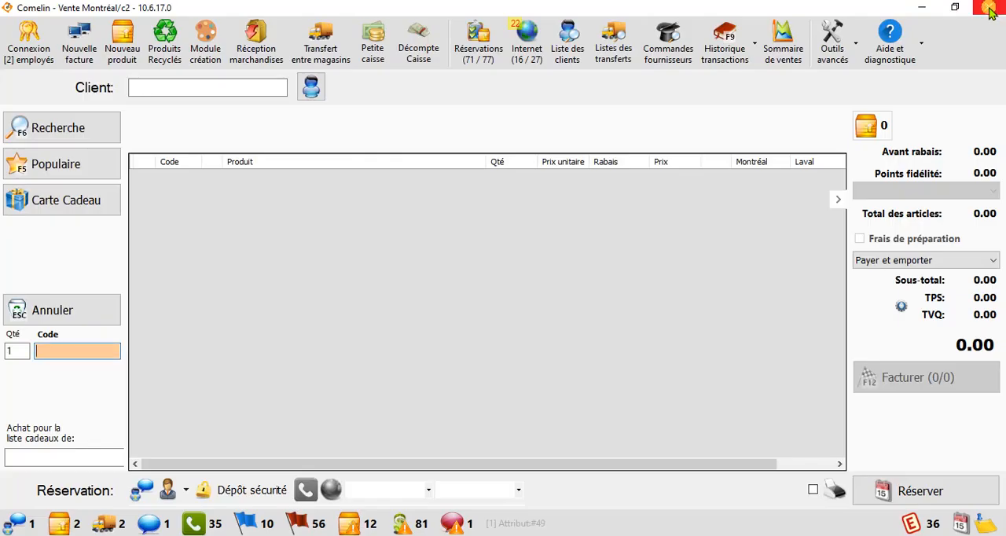
{"action": "left_click", "coordinate": [834, 41]}
{"action": "left_click", "coordinate": [862, 146]}
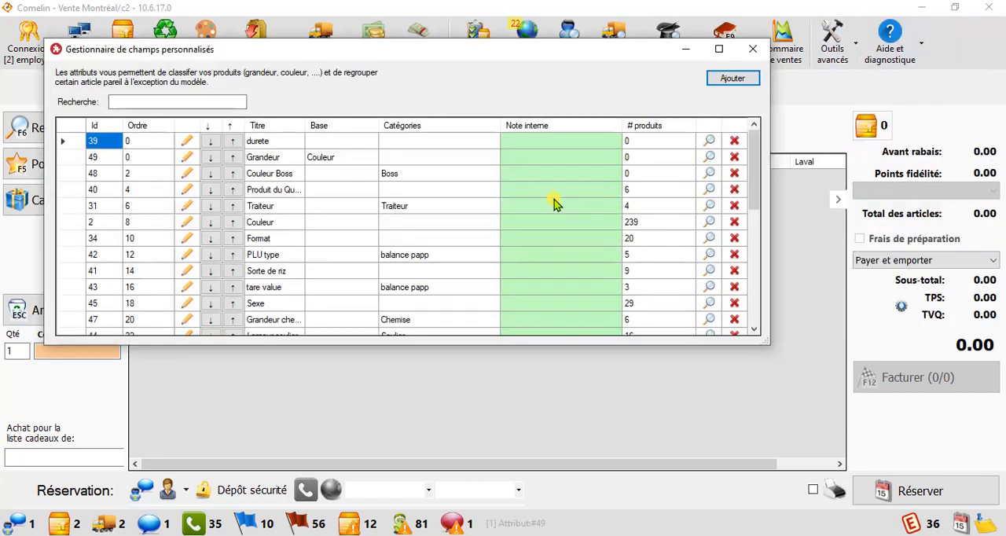